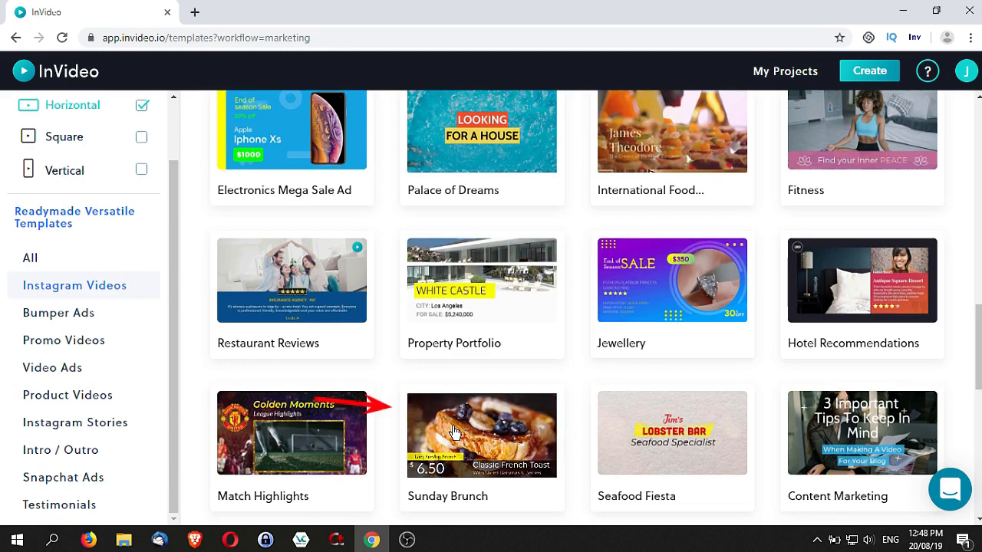
# Step: Open the Sunday Brunch template, pause its sample video, and start a project with this template
pyautogui.click(454, 432)
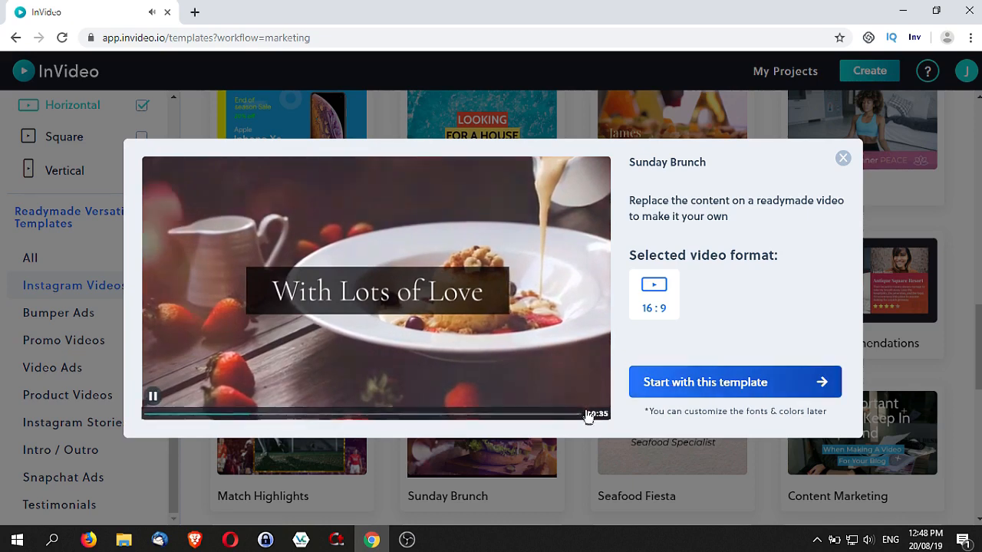
pyautogui.click(152, 396)
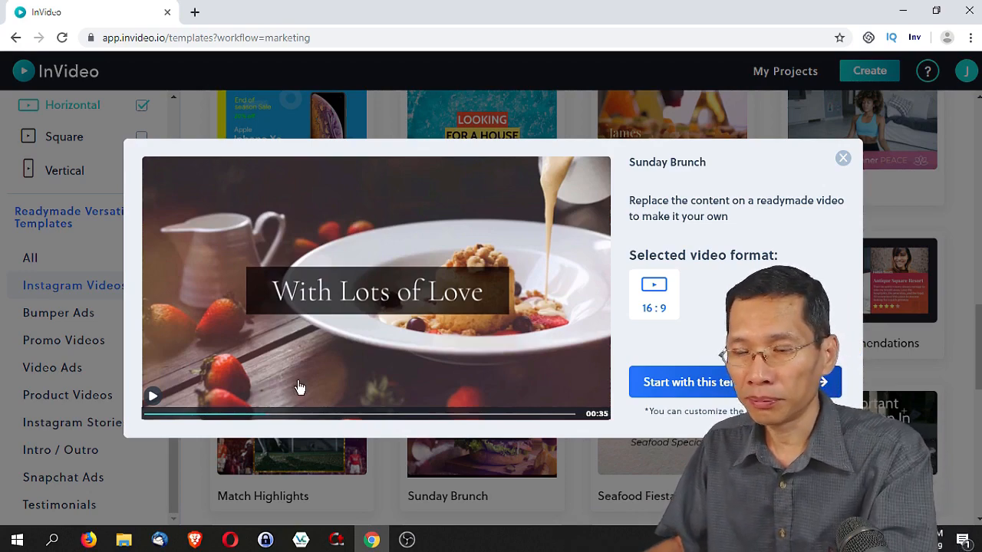
pyautogui.click(707, 391)
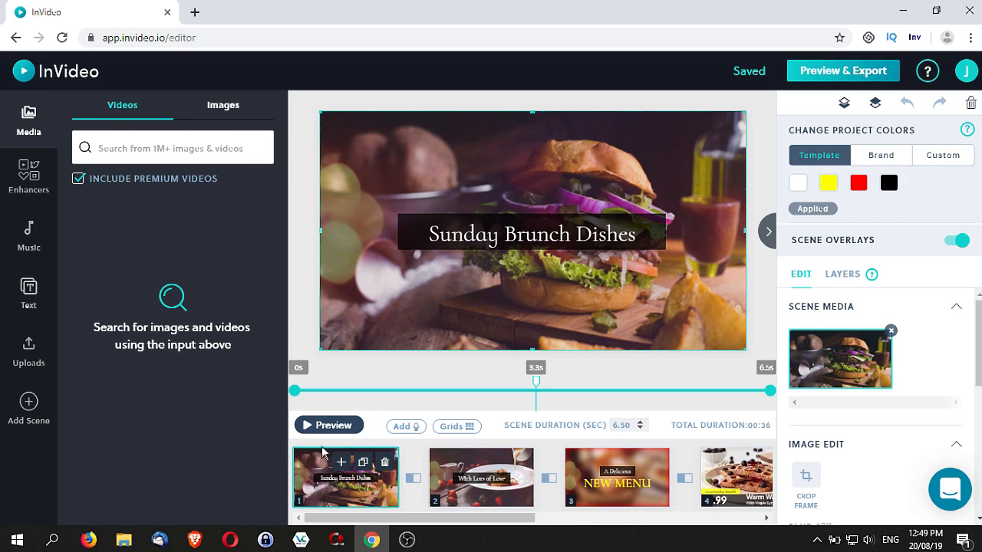
# Step: Look through the template's scenes from "With Lots of Love" to "Quiche Lorraine" and return to the start of the storyboard
pyautogui.click(444, 467)
pyautogui.click(579, 468)
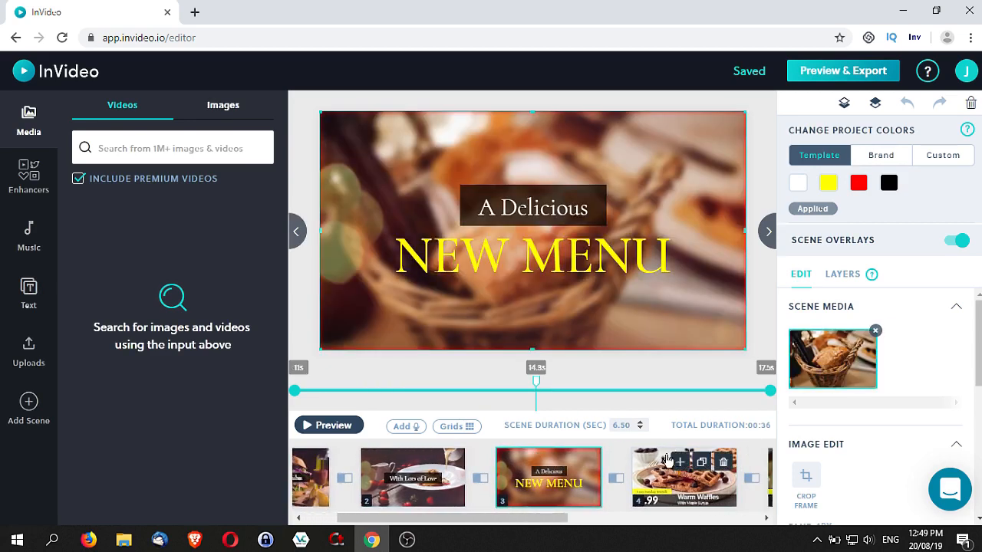
pyautogui.click(650, 462)
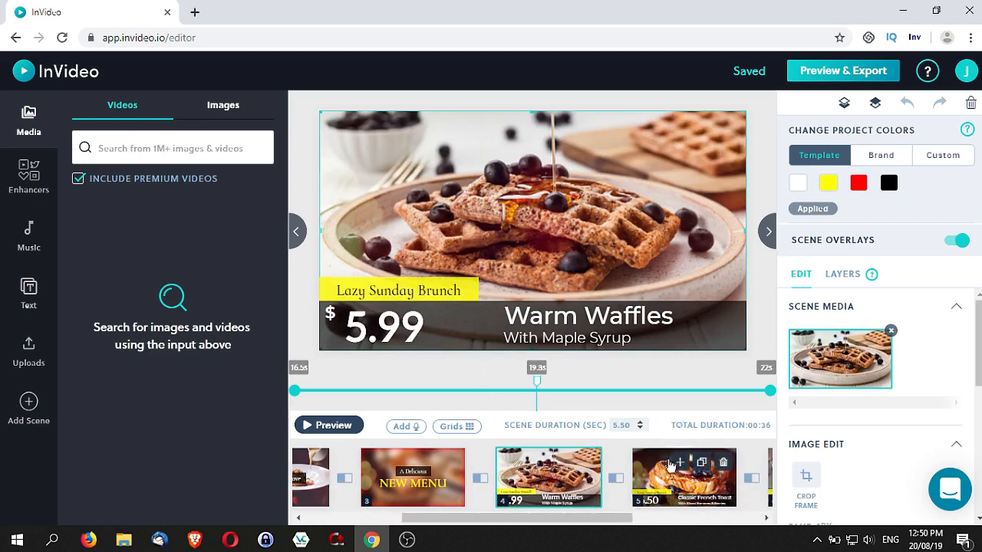
pyautogui.click(654, 465)
pyautogui.click(654, 466)
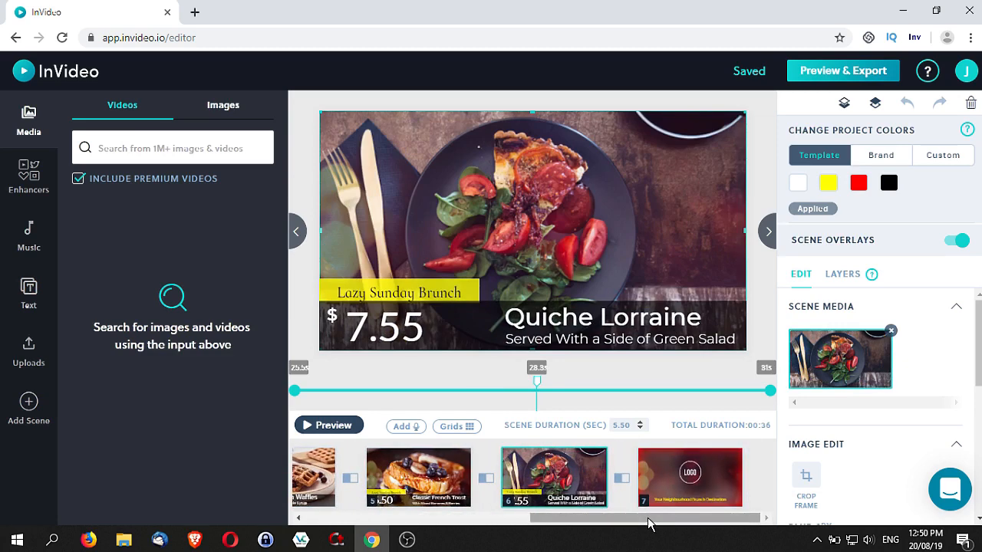
pyautogui.moveTo(651, 521); pyautogui.dragTo(424, 521)
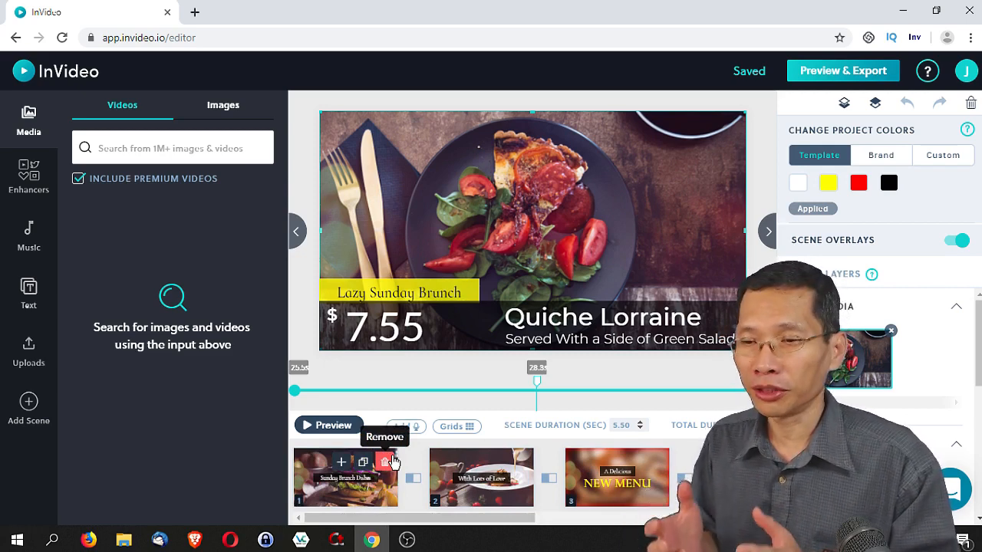
# Step: Change the first scene's title text to "Sunday Brunch Ideas"
pyautogui.click(324, 482)
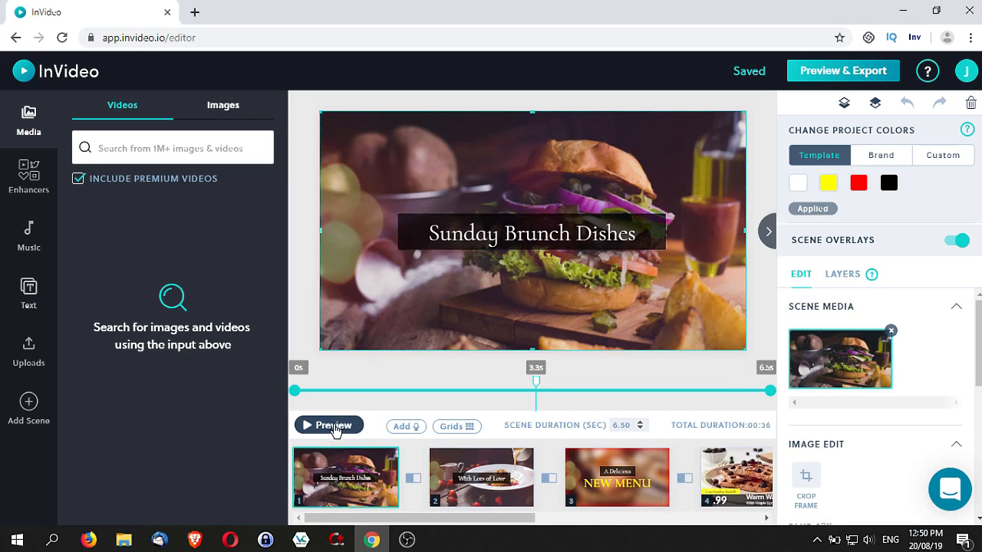
pyautogui.moveTo(320, 465)
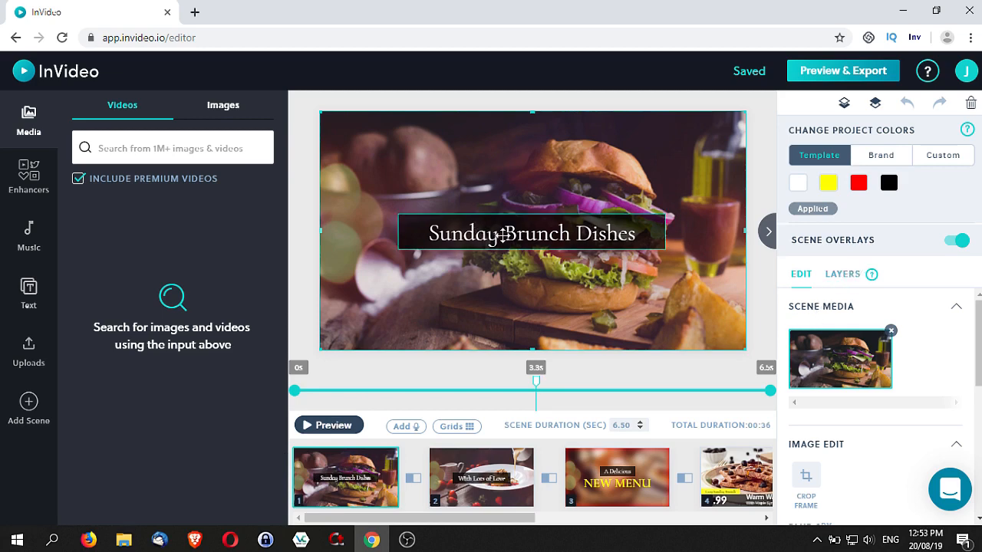
pyautogui.click(503, 237)
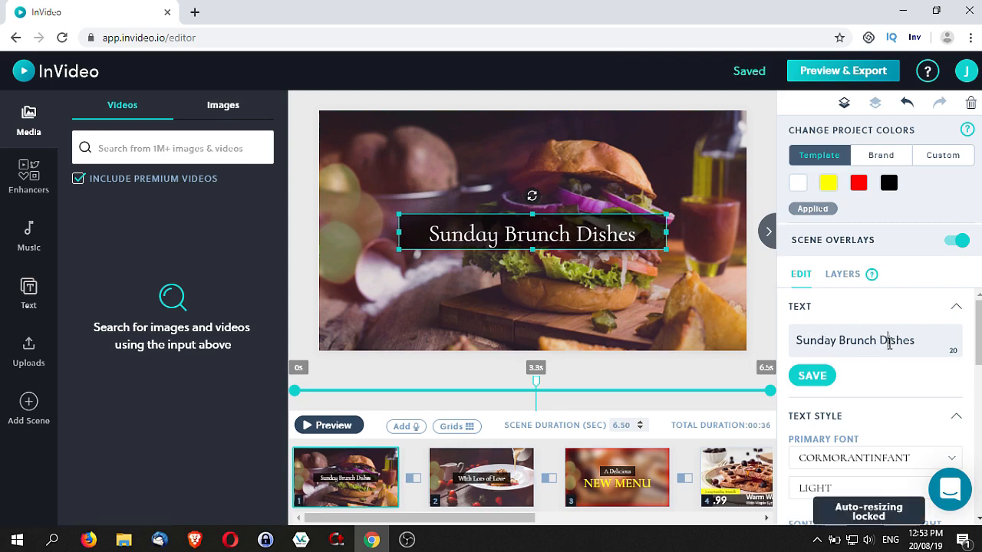
pyautogui.moveTo(880, 342); pyautogui.dragTo(897, 342)
pyautogui.click(917, 342)
pyautogui.press('BackSpace')
pyautogui.press('BackSpace')
pyautogui.press('BackSpace')
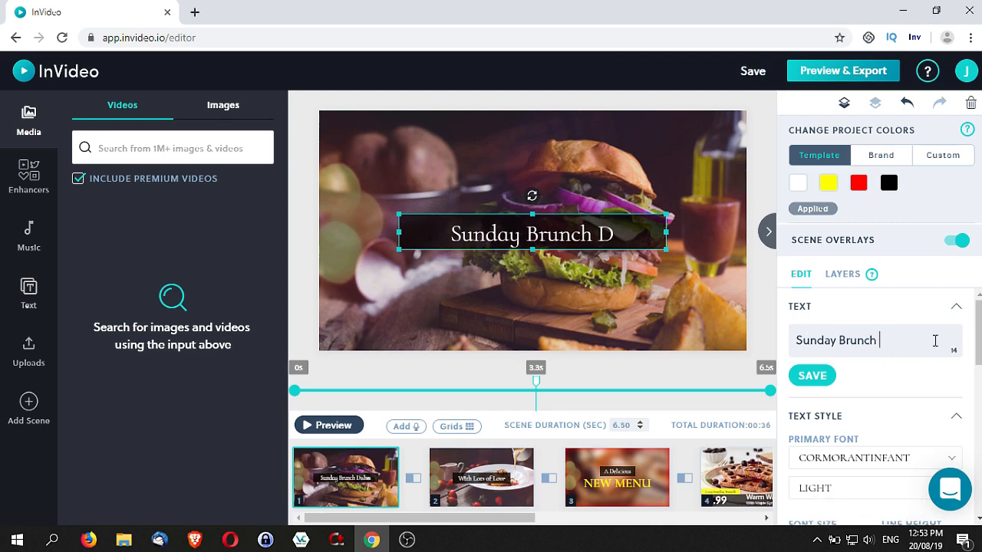
pyautogui.write('Ideas')
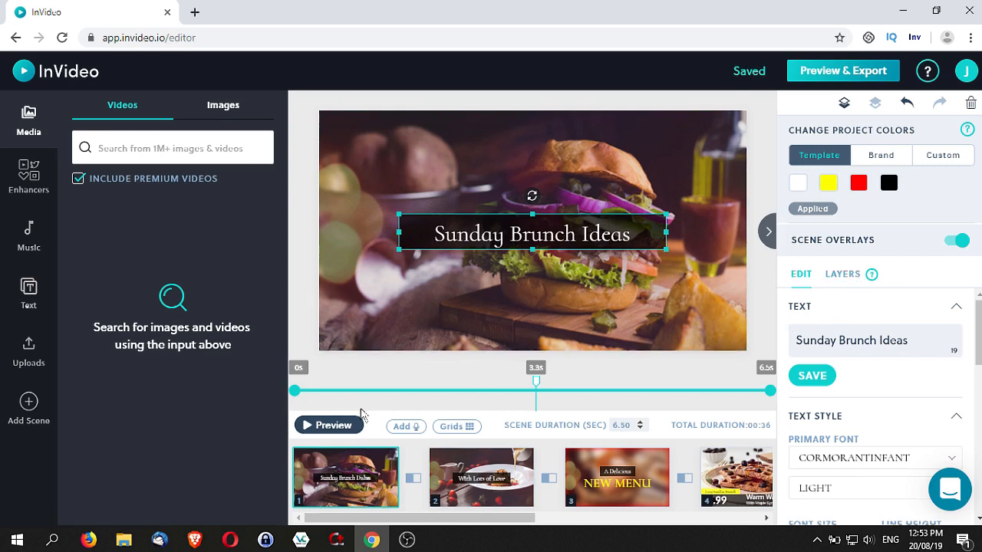
# Step: Try shifting the "Sunday Brunch Ideas" title slightly to the right, and move it back to the centre of the frame
pyautogui.scroll(-3, 979, 322)
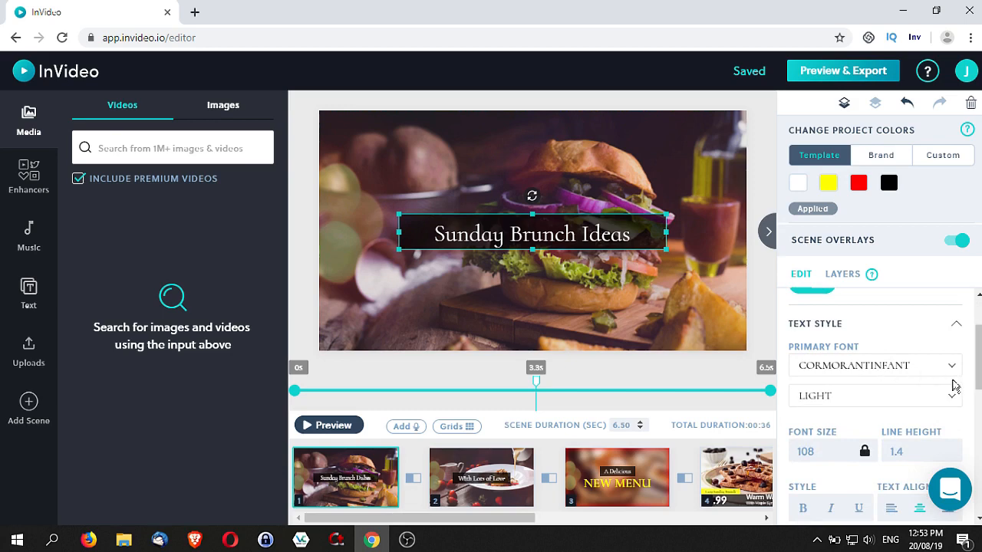
pyautogui.scroll(-3, 955, 403)
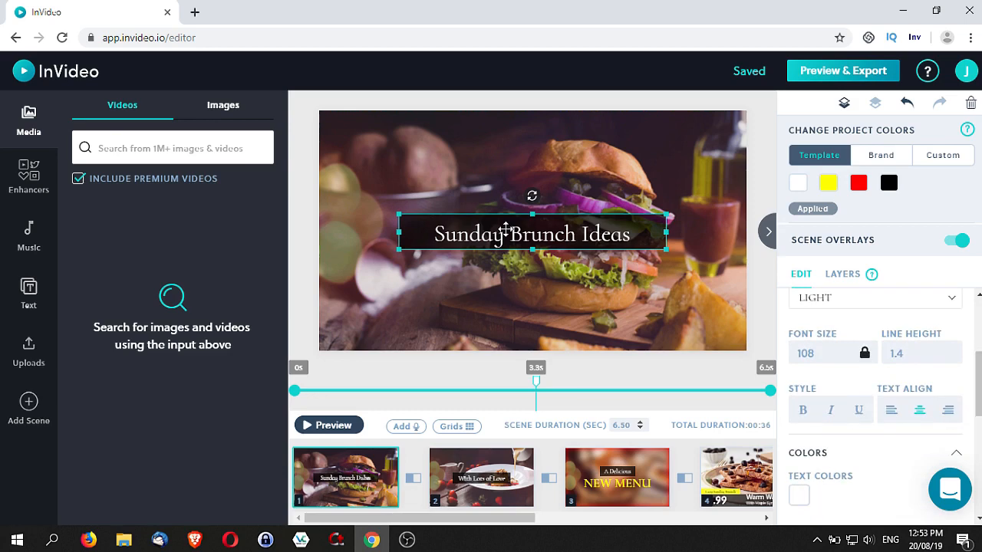
pyautogui.moveTo(506, 228); pyautogui.dragTo(529, 229)
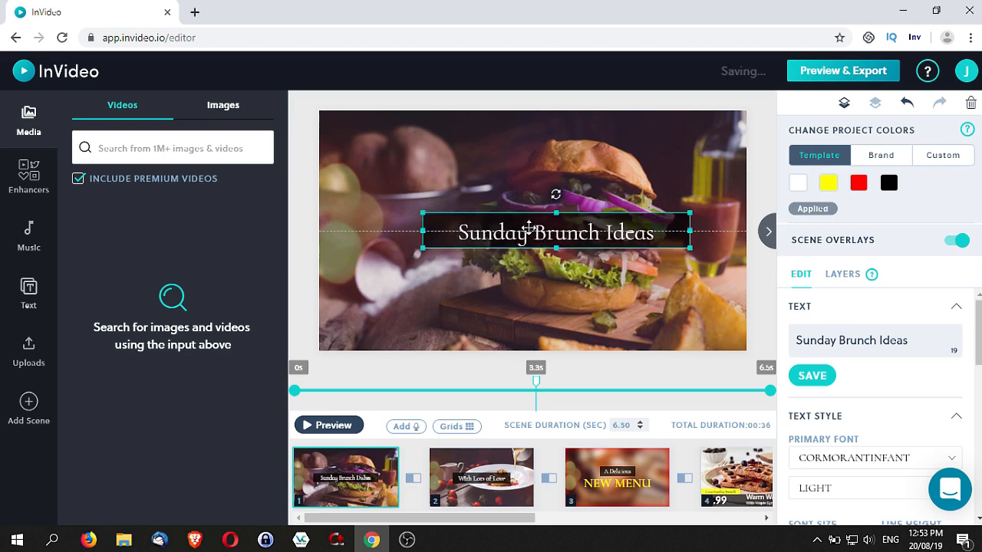
pyautogui.moveTo(594, 224)
pyautogui.mouseDown()
pyautogui.moveTo(572, 227)
pyautogui.moveTo(574, 247)
pyautogui.moveTo(574, 221)
pyautogui.mouseUp()
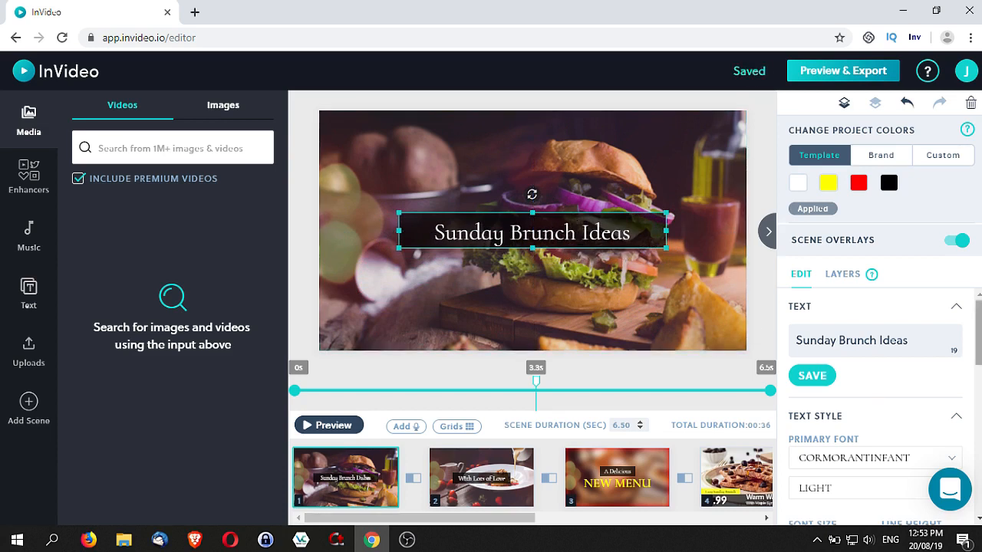
# Step: Try the italic style on the "Sunday Brunch Ideas" title and turn it off again
pyautogui.scroll(-5, 980, 356)
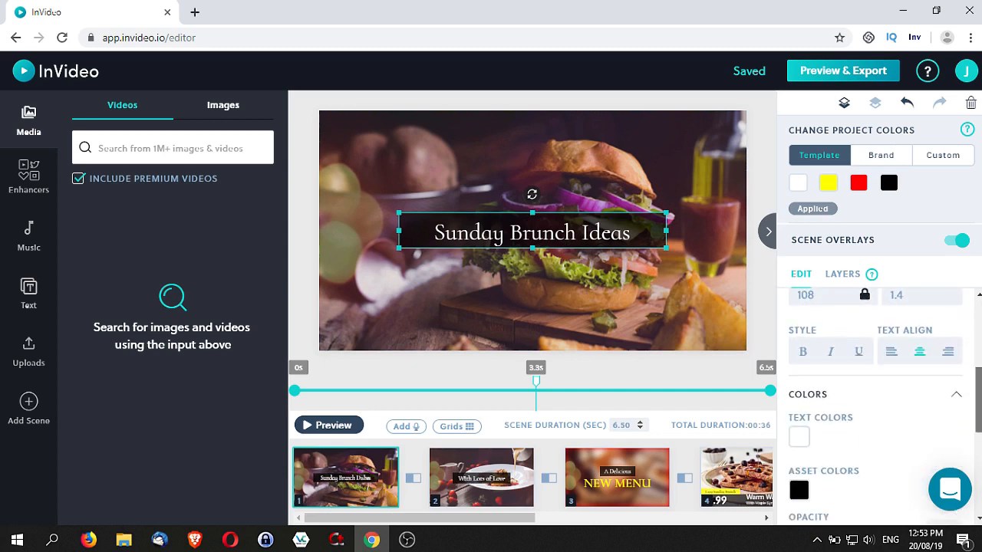
pyautogui.scroll(1, 836, 330)
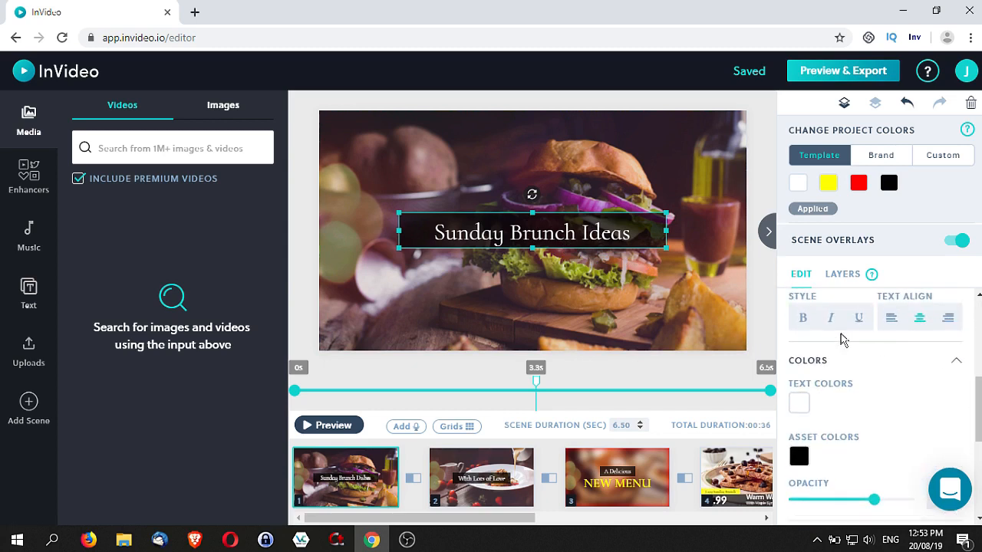
pyautogui.click(831, 319)
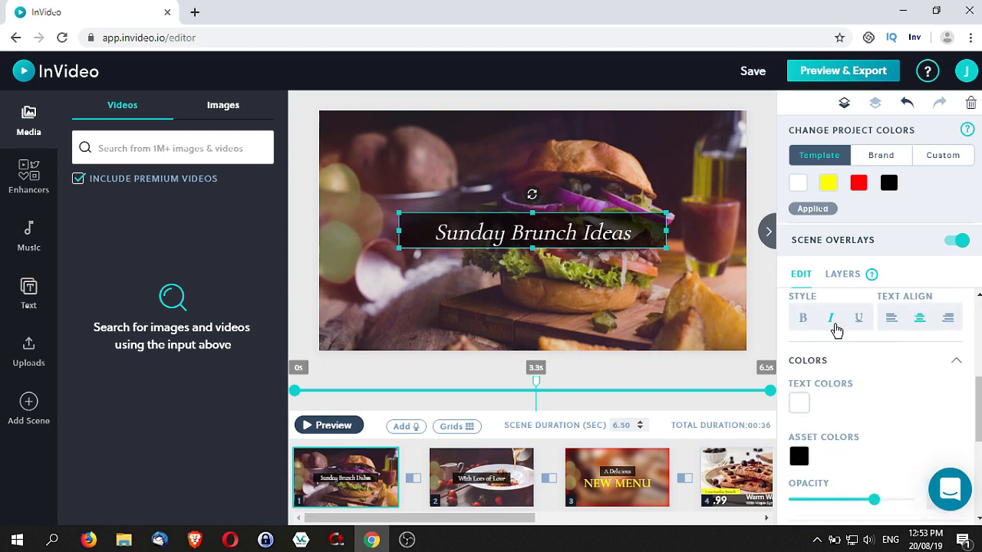
pyautogui.click(835, 325)
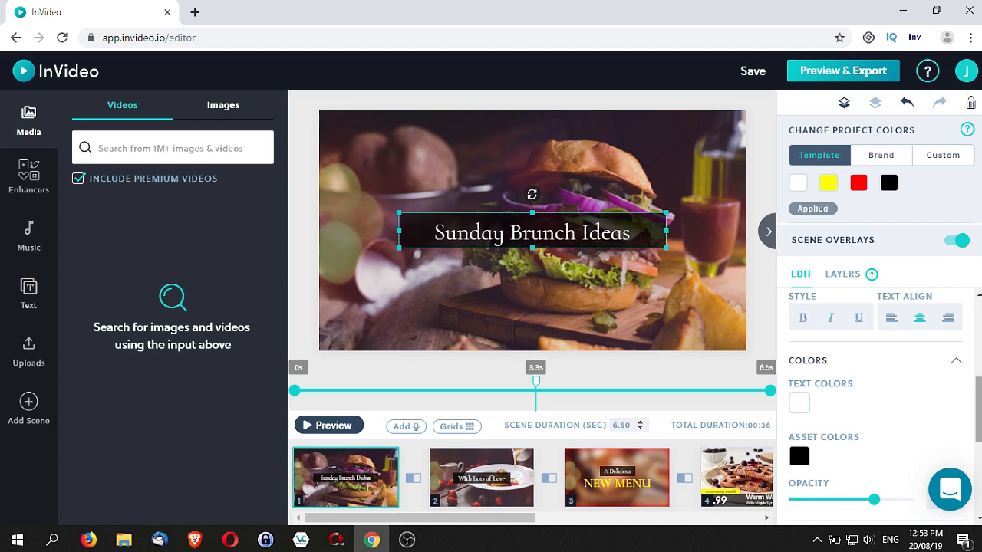
# Step: Set the opacity of the "Sunday Brunch Ideas" title's black text box to 60%
pyautogui.scroll(-1, 979, 407)
pyautogui.scroll(-1, 837, 397)
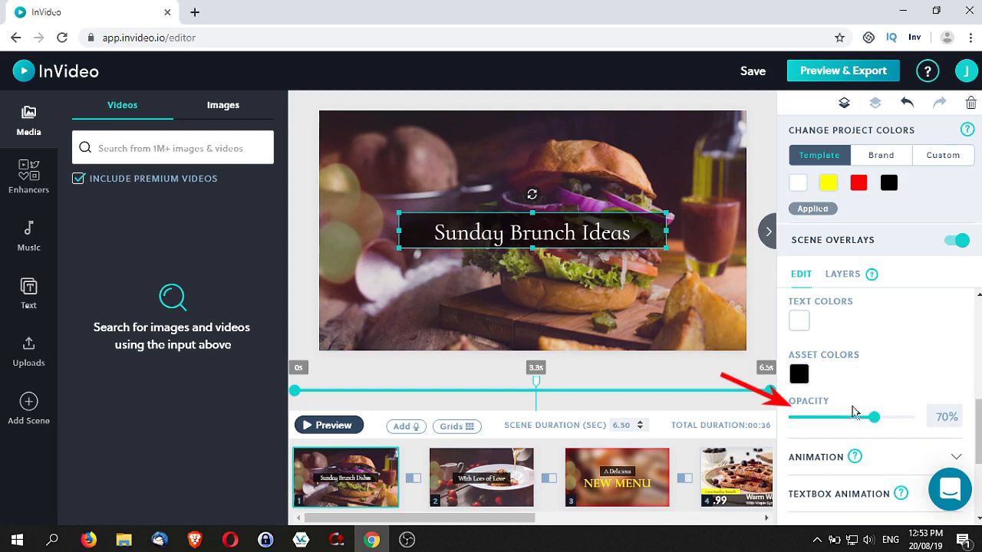
pyautogui.moveTo(874, 418); pyautogui.dragTo(866, 423)
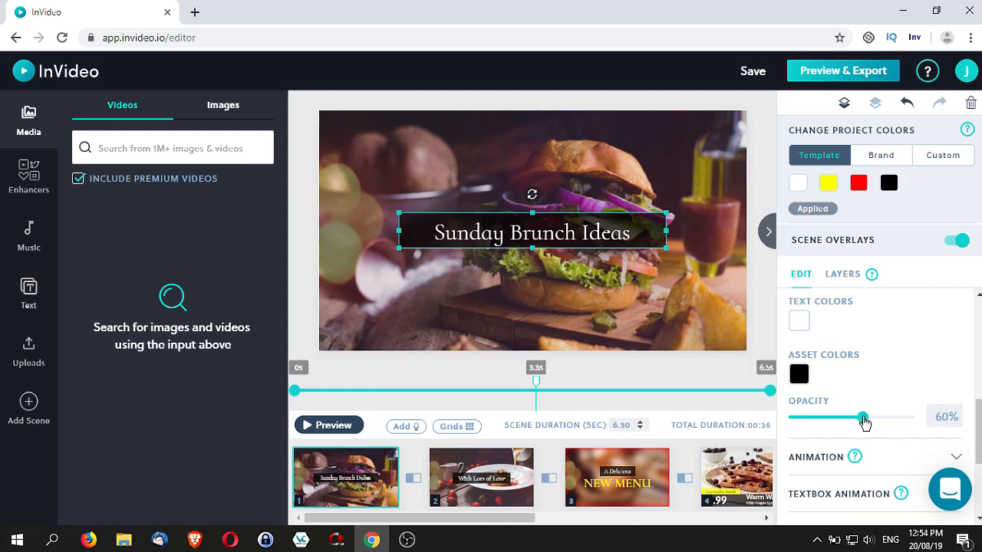
# Step: Examine the title's animation settings and preview the first scene
pyautogui.scroll(-1, 875, 384)
pyautogui.scroll(-2, 875, 368)
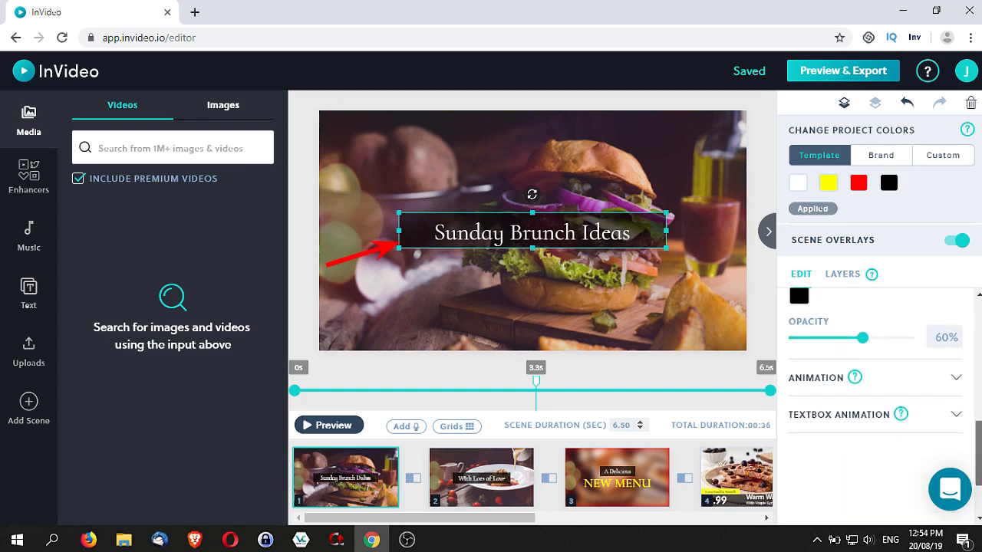
pyautogui.click(957, 383)
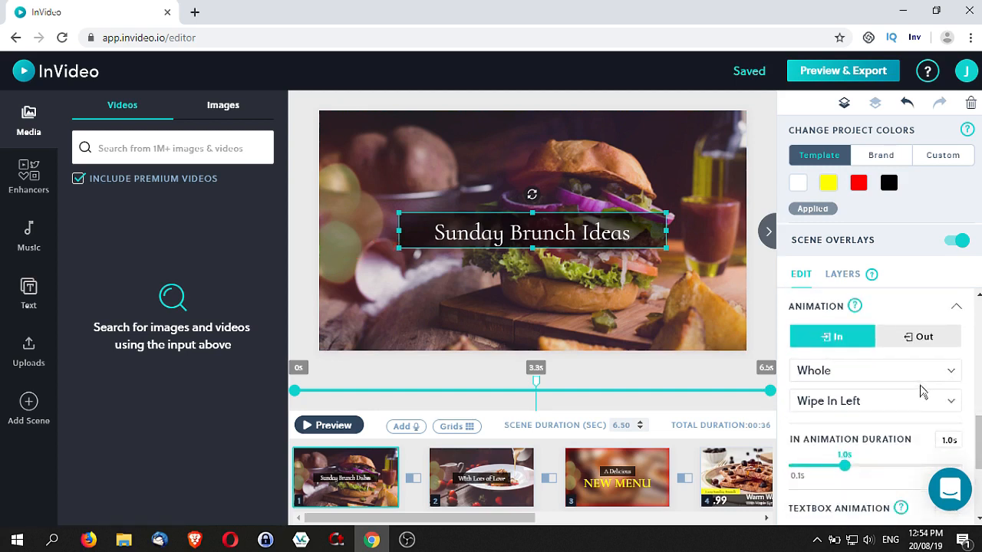
pyautogui.moveTo(979, 440); pyautogui.dragTo(978, 319)
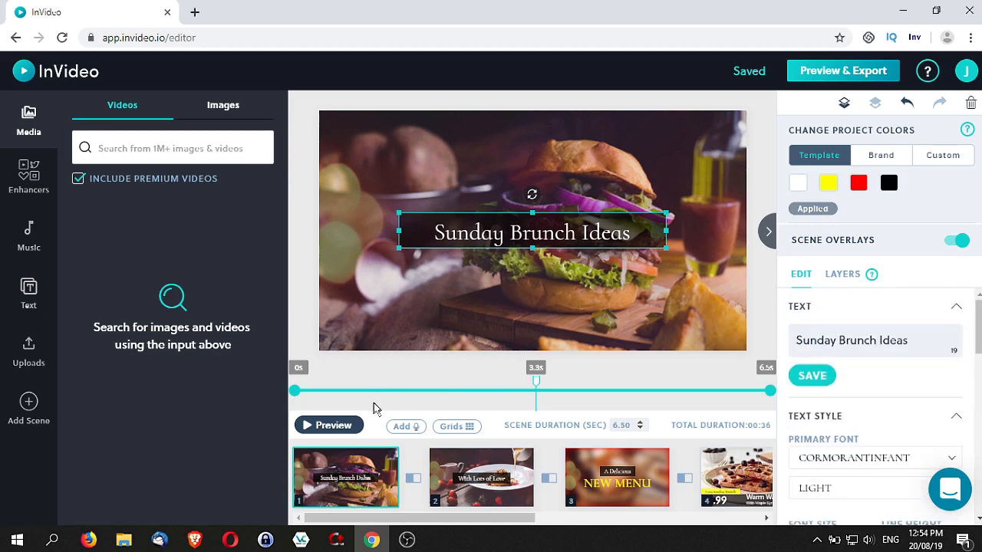
pyautogui.click(330, 427)
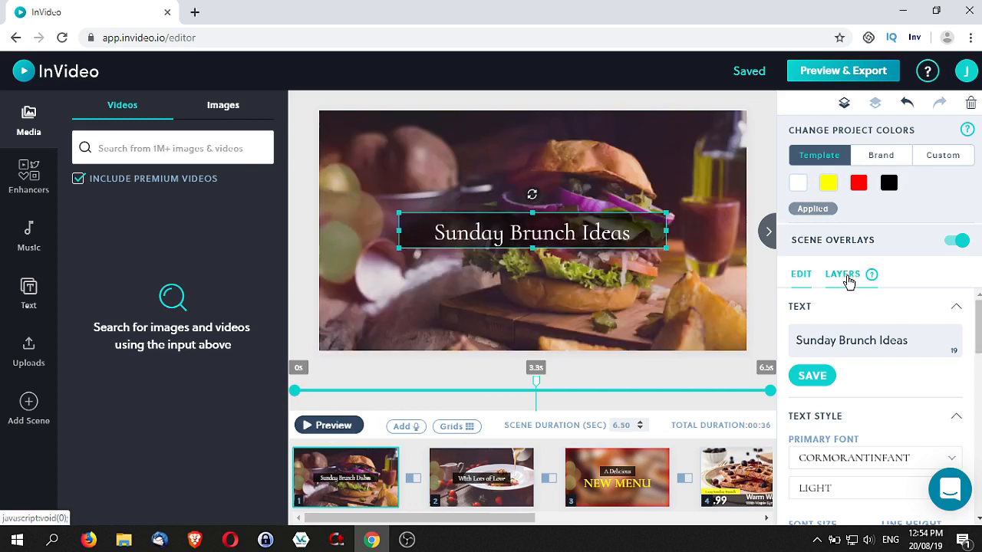
# Step: Show the first scene's layers, select the Media 1 image, and try unlocking the Light Leaks layer before locking it again
pyautogui.click(847, 275)
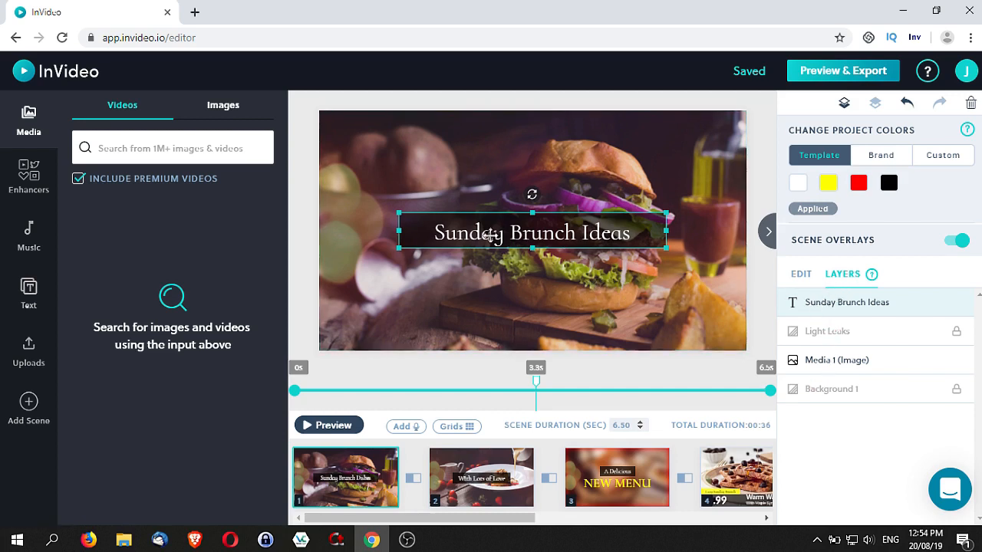
pyautogui.click(836, 363)
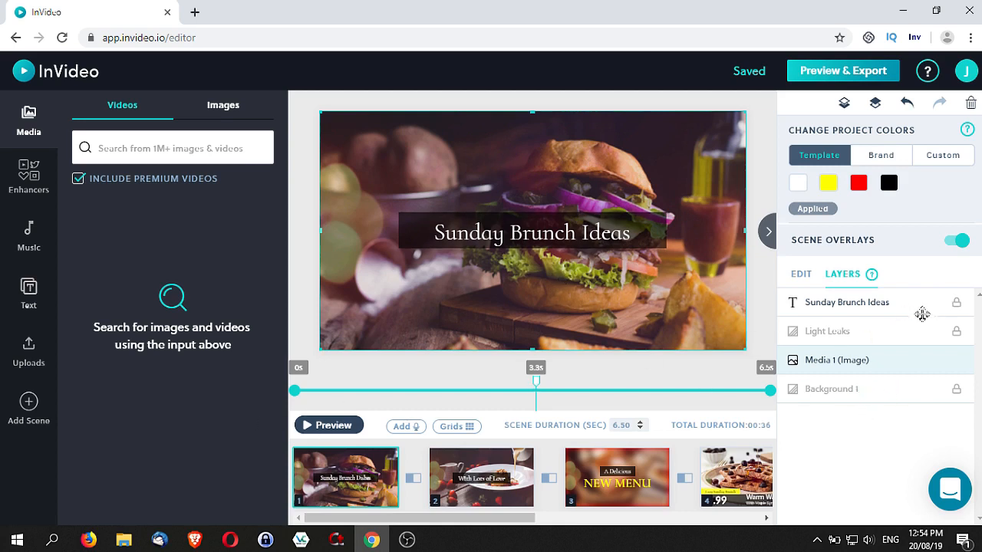
pyautogui.click(957, 335)
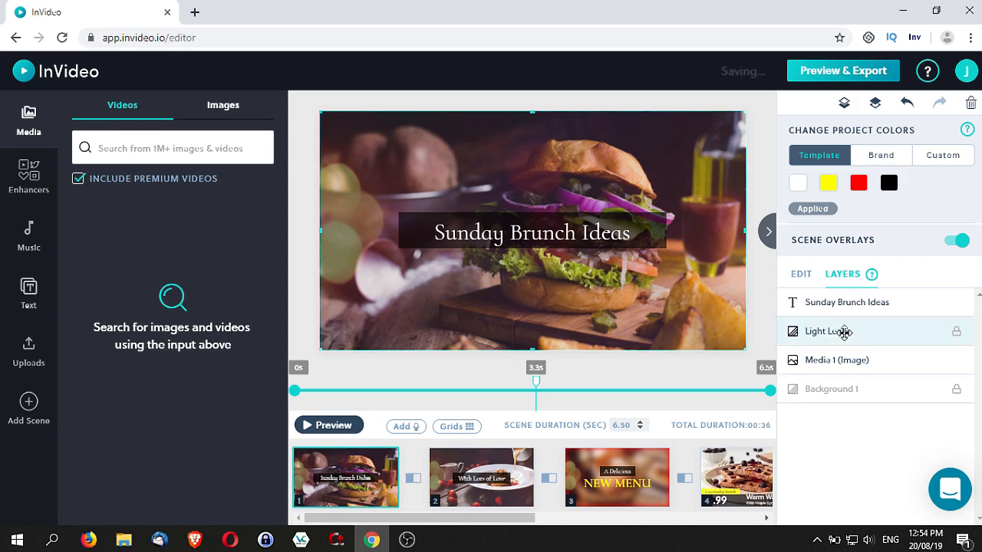
pyautogui.click(958, 336)
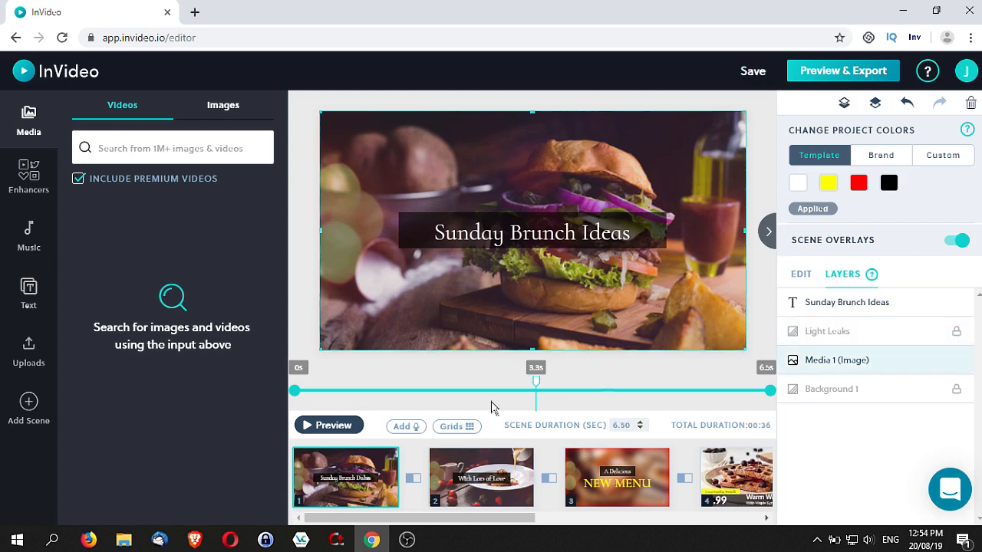
# Step: Preview the first scene again, and select and preview the "With Lots of Love" scene
pyautogui.click(318, 425)
pyautogui.moveTo(449, 464)
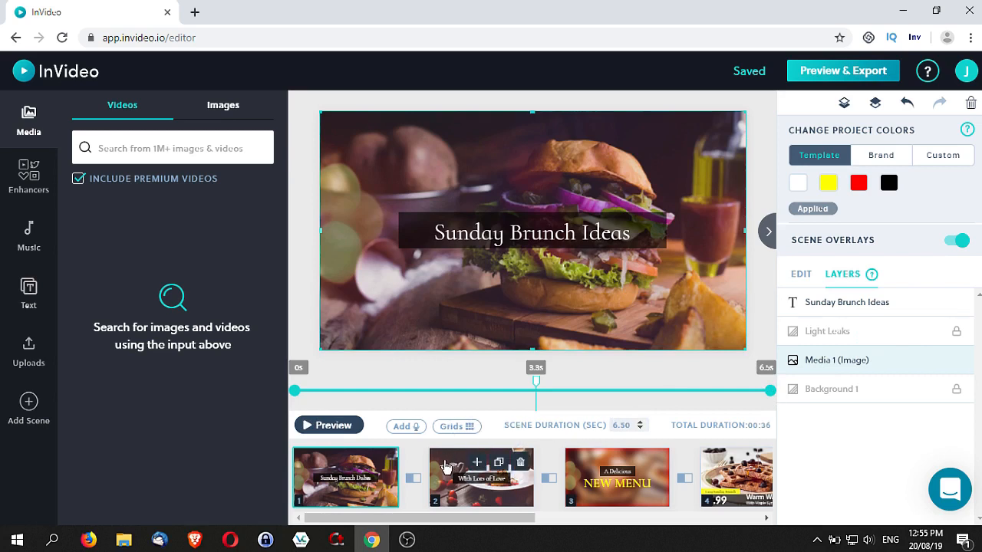
pyautogui.click(447, 466)
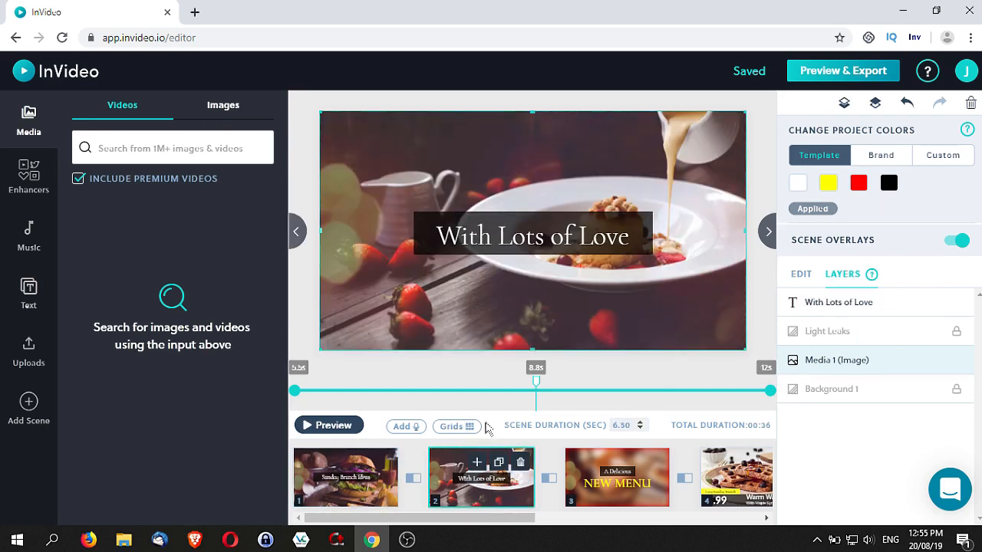
pyautogui.click(334, 427)
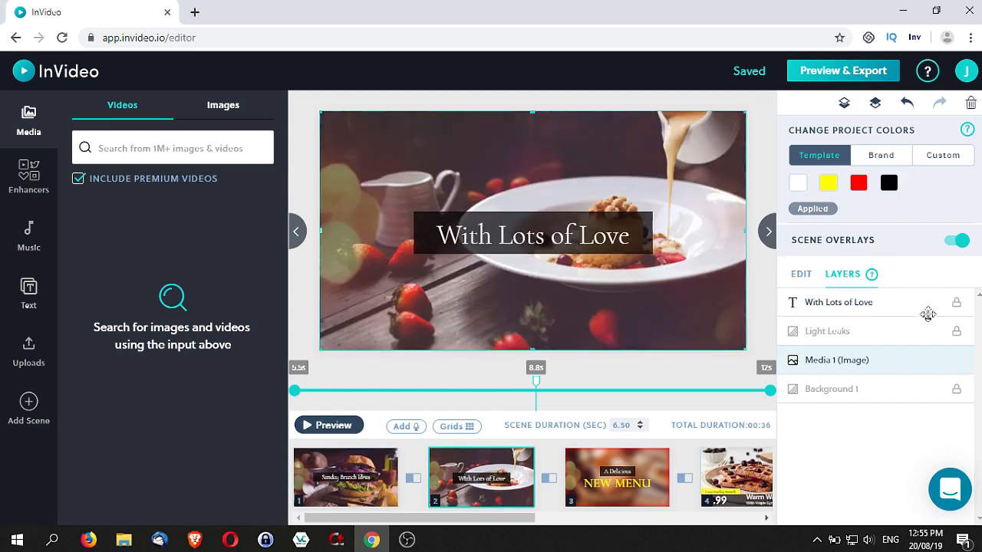
# Step: Move the "With Lots of Love" text to the lower left of the picture, clear of the dessert
pyautogui.click(874, 305)
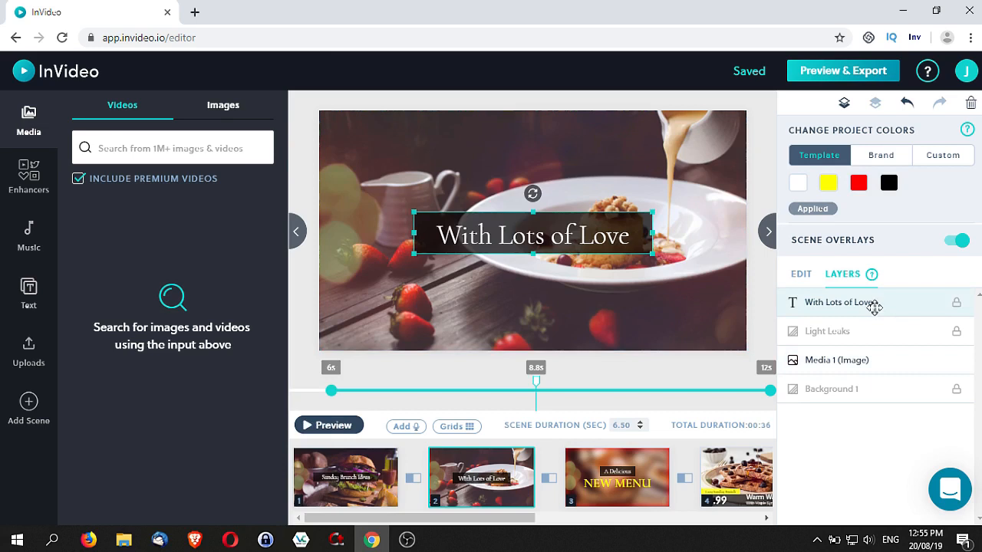
pyautogui.moveTo(583, 231); pyautogui.dragTo(516, 309)
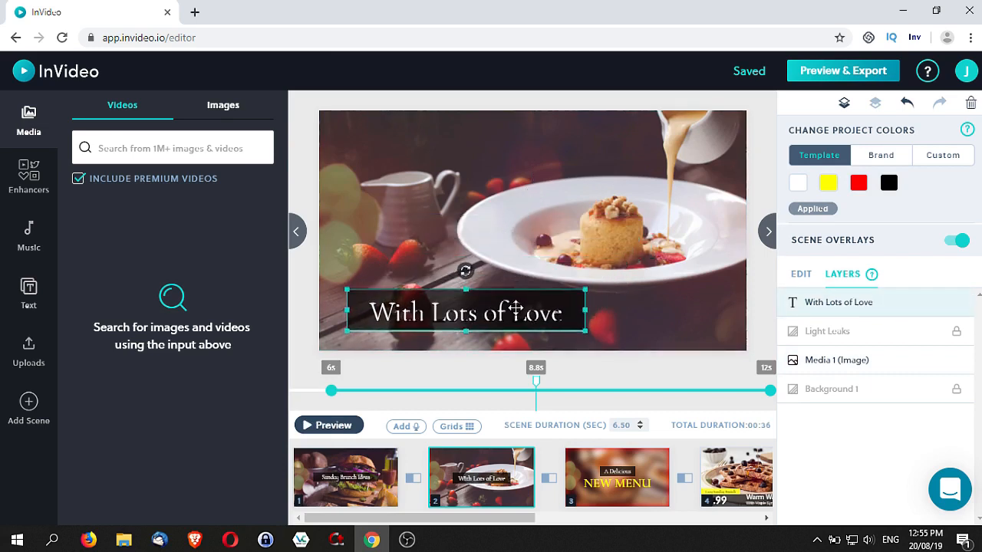
# Step: Change the second scene's text from "With Lots of Love" to "With Healthy Choices"
pyautogui.doubleClick(396, 312)
pyautogui.doubleClick(456, 312)
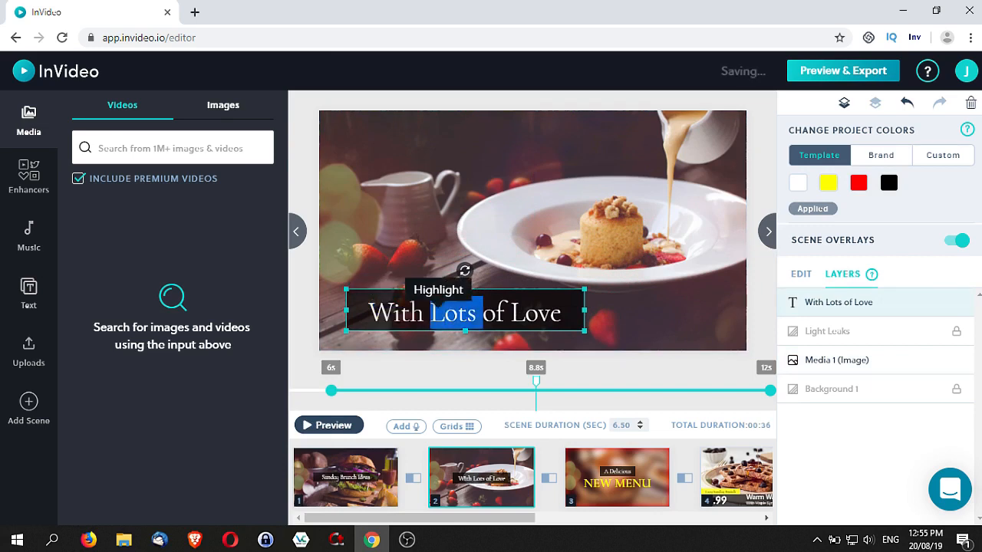
pyautogui.click(875, 296)
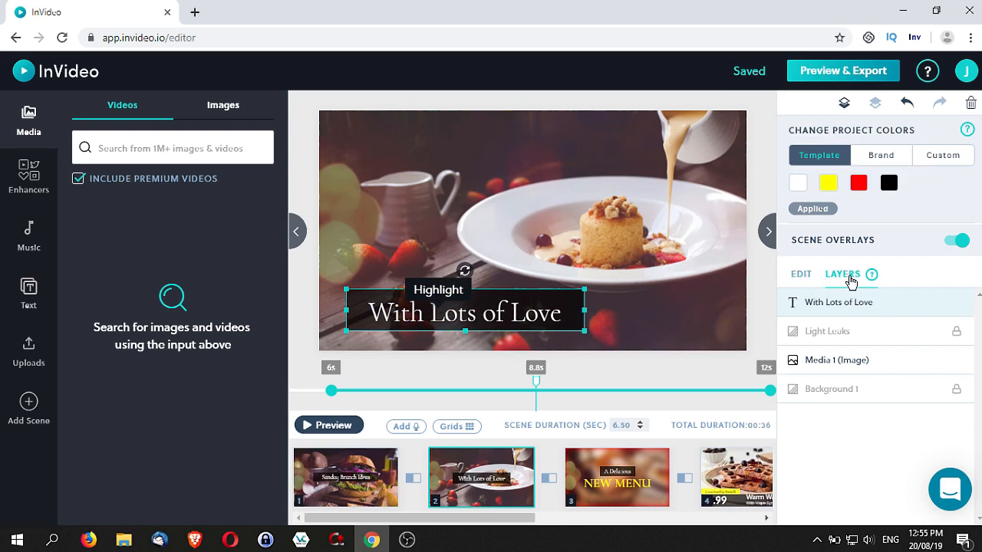
pyautogui.click(801, 277)
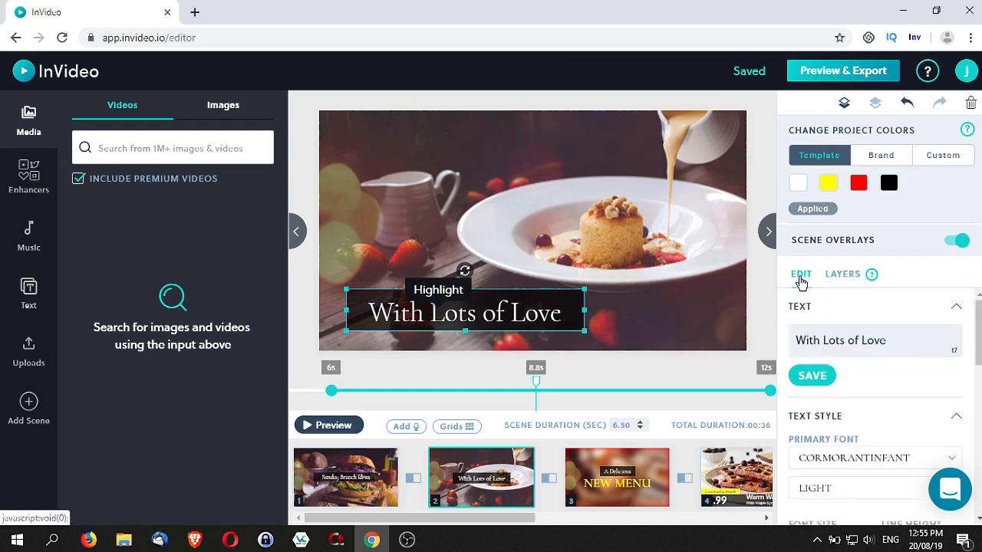
pyautogui.doubleClick(840, 345)
pyautogui.write('Healthy Choices')
pyautogui.press('Delete')
pyautogui.press('Delete')
pyautogui.press('Delete')
pyautogui.press('Delete')
pyautogui.press('Delete')
pyautogui.press('Delete')
pyautogui.press('Delete')
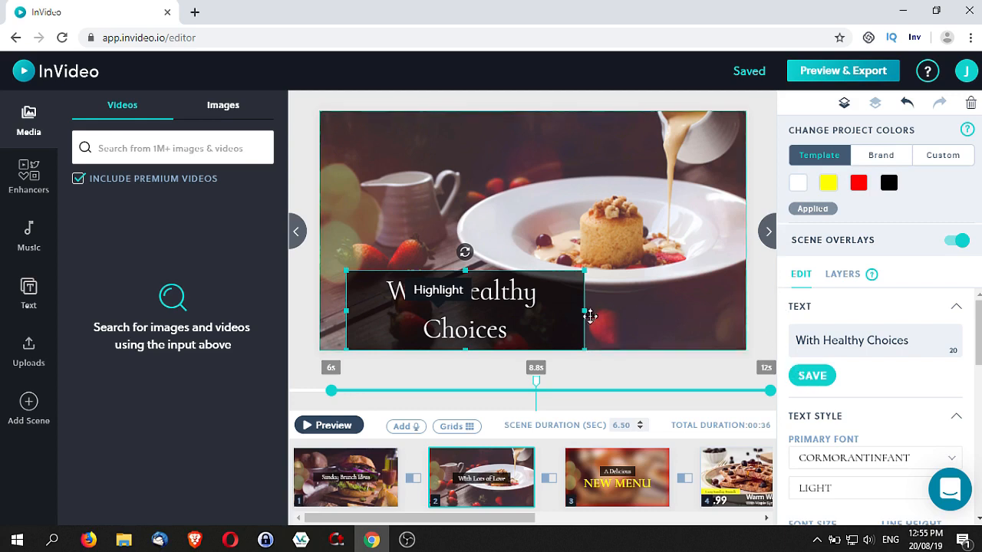
# Step: Widen the "With Healthy Choices" text box until the words fit on one line, and reduce its height to match
pyautogui.moveTo(587, 312); pyautogui.dragTo(613, 312)
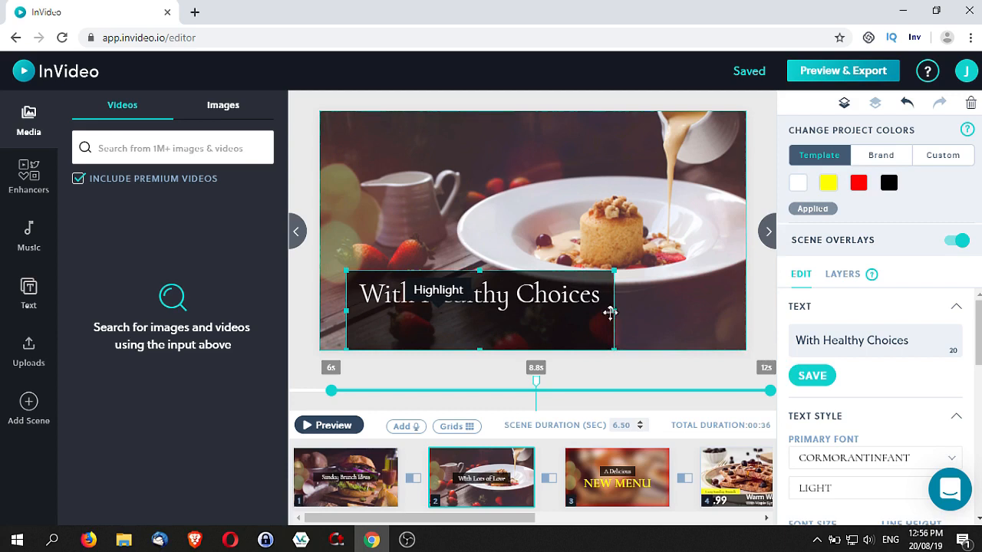
pyautogui.moveTo(480, 270)
pyautogui.mouseDown()
pyautogui.moveTo(481, 299)
pyautogui.moveTo(483, 288)
pyautogui.moveTo(467, 295)
pyautogui.mouseUp()
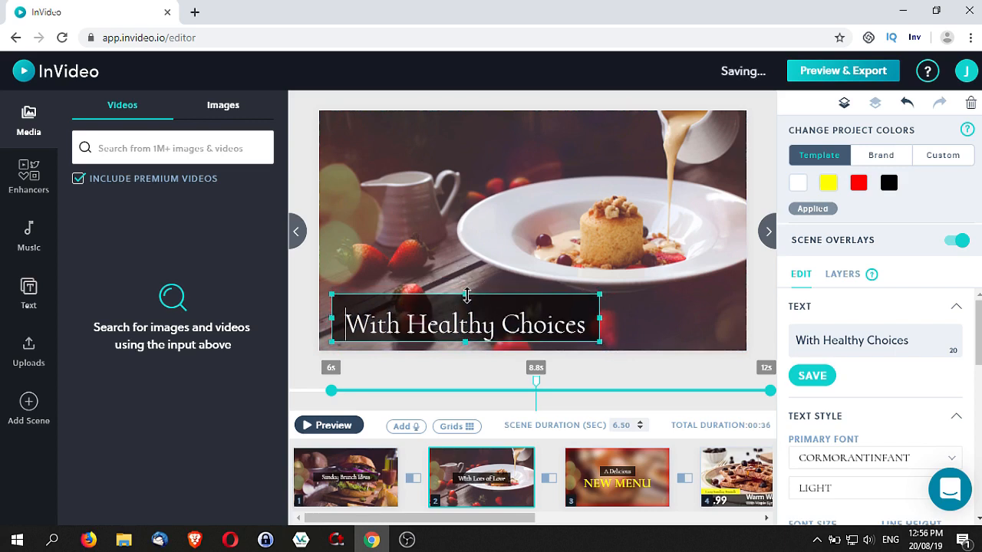
pyautogui.click(722, 323)
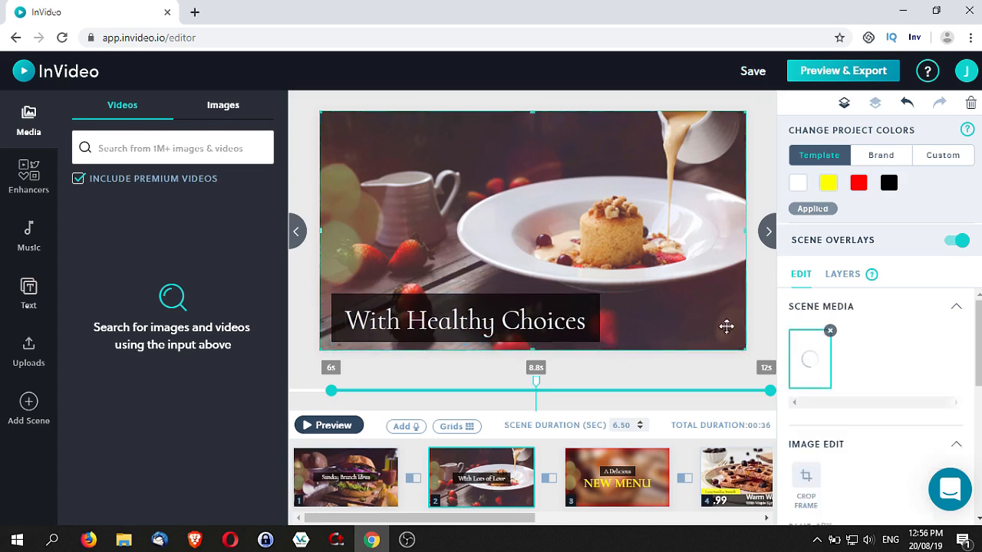
# Step: Preview the second scene, and compare the Brand project colours with the Template colours without applying them
pyautogui.click(334, 427)
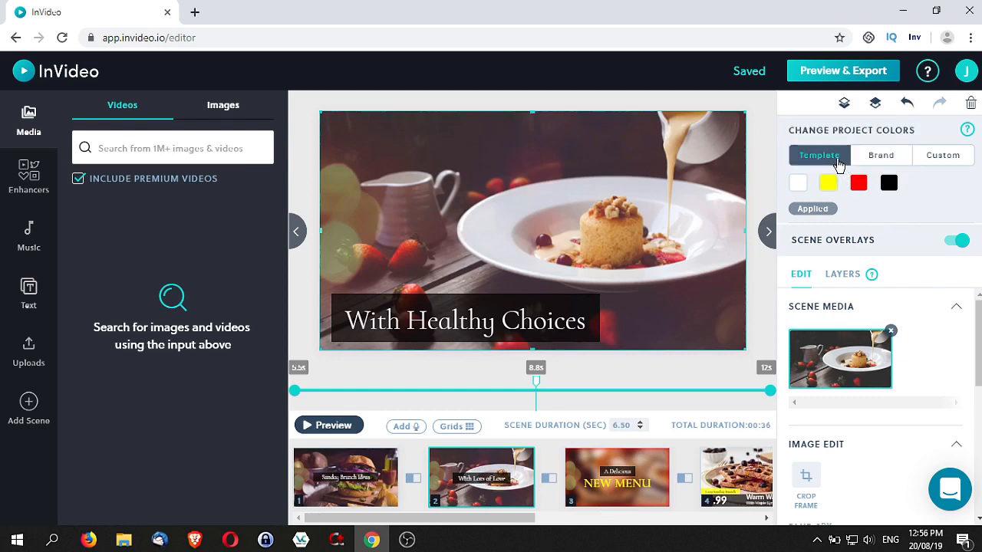
pyautogui.click(874, 165)
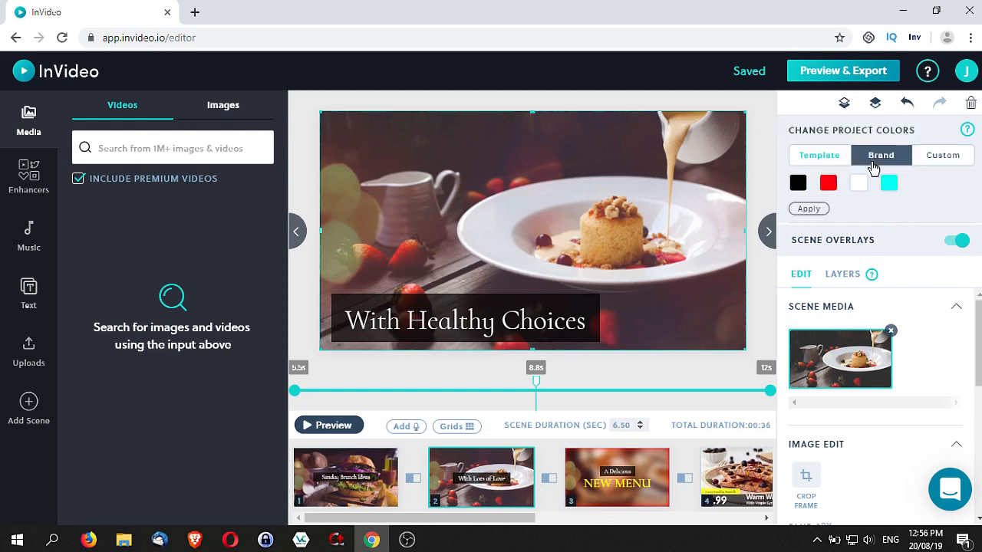
pyautogui.click(797, 163)
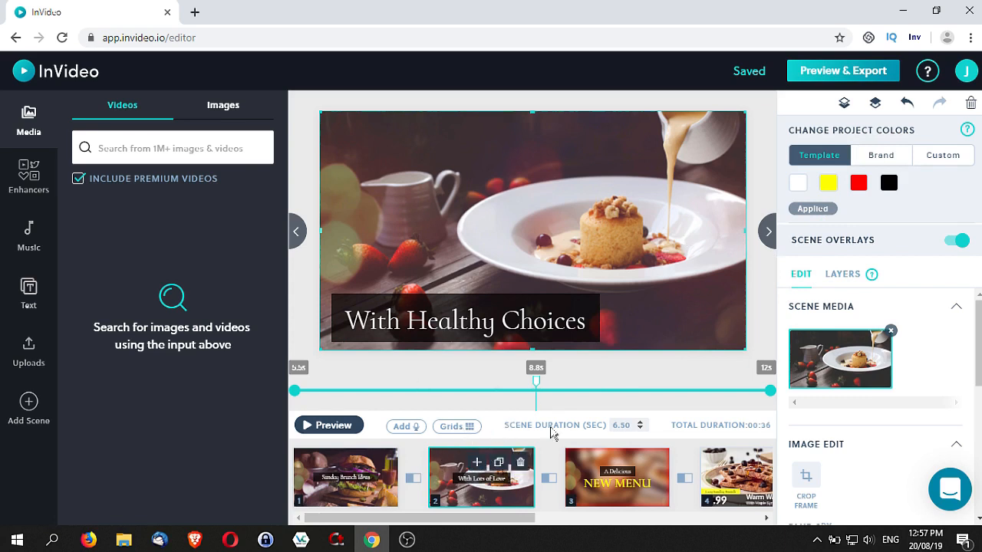
# Step: Select the "NEW MENU" scene, lower its title slightly, and remove the whole scene from the video
pyautogui.click(577, 468)
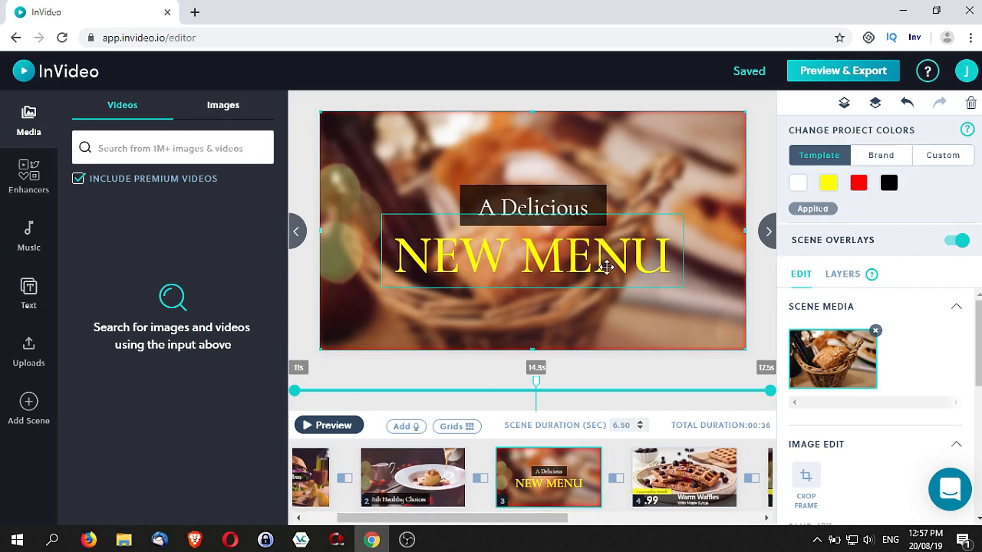
pyautogui.moveTo(601, 269); pyautogui.dragTo(601, 306)
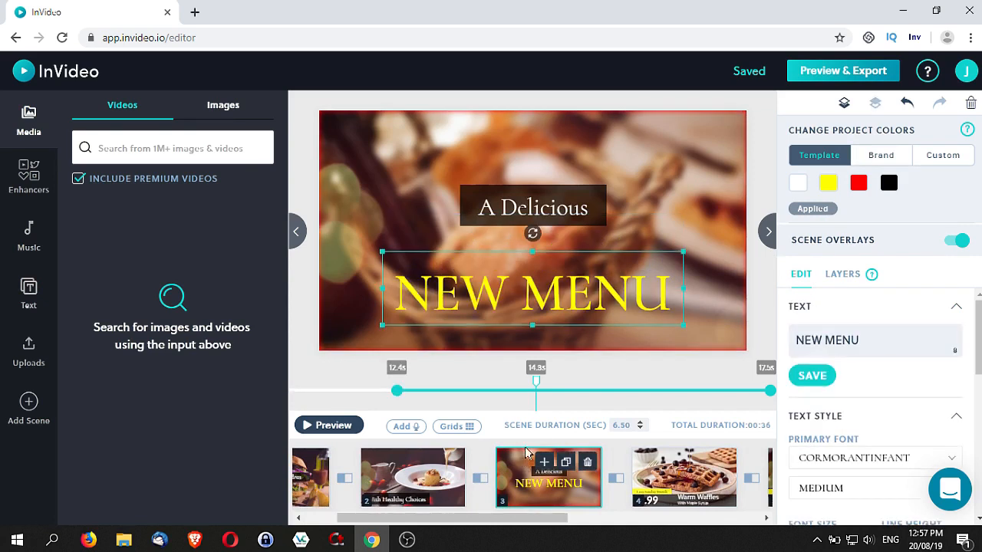
pyautogui.click(588, 464)
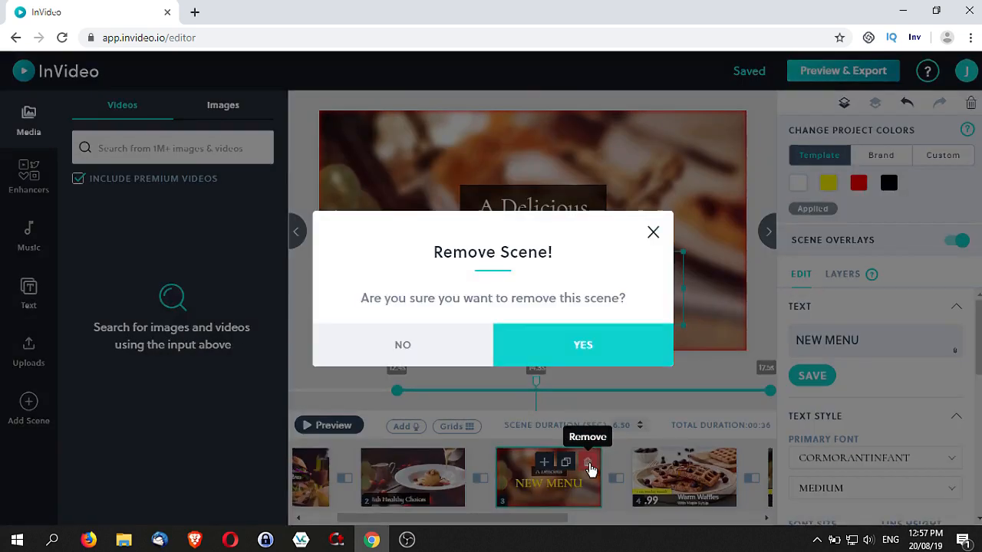
pyautogui.click(572, 351)
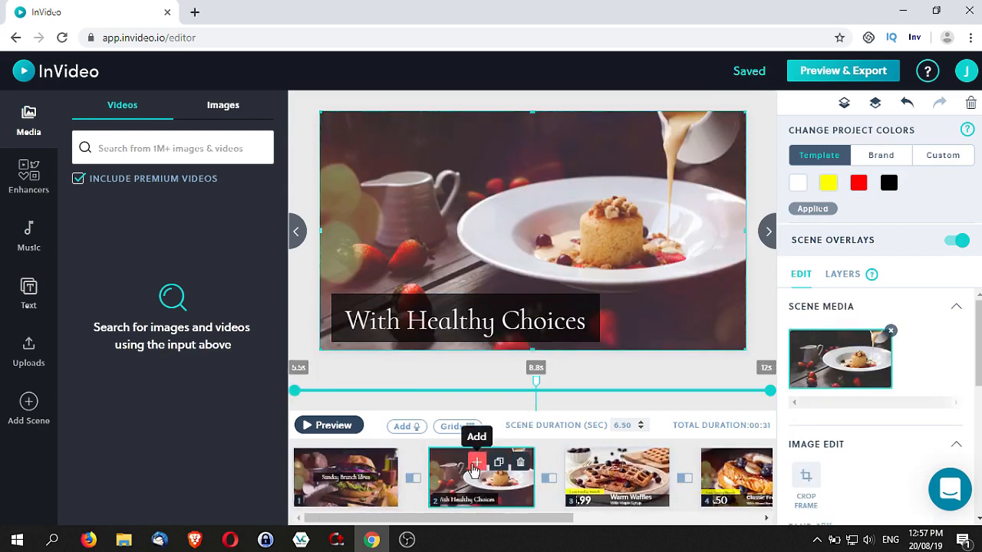
# Step: Delete the dollar sign and the 5.99 price from the Warm Waffles scene
pyautogui.click(608, 477)
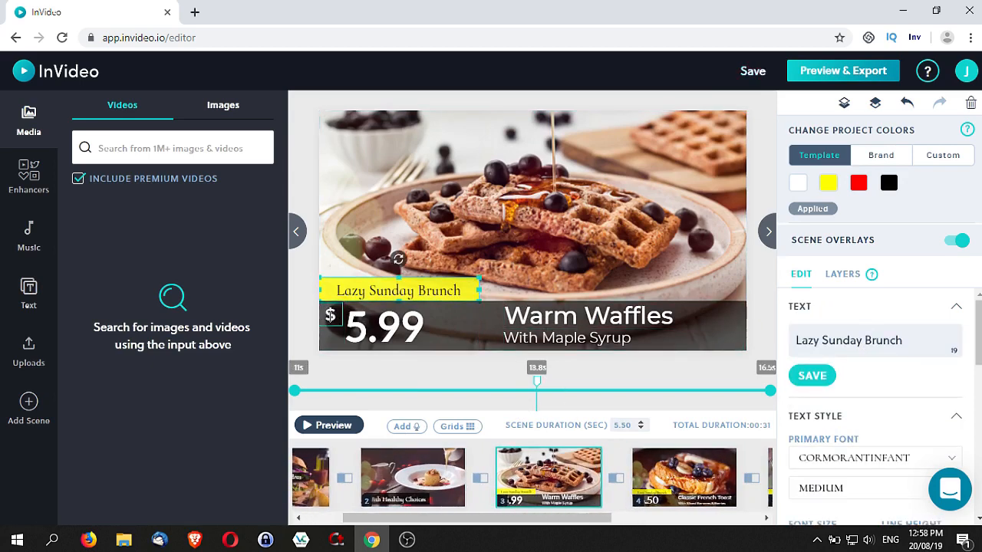
pyautogui.click(332, 316)
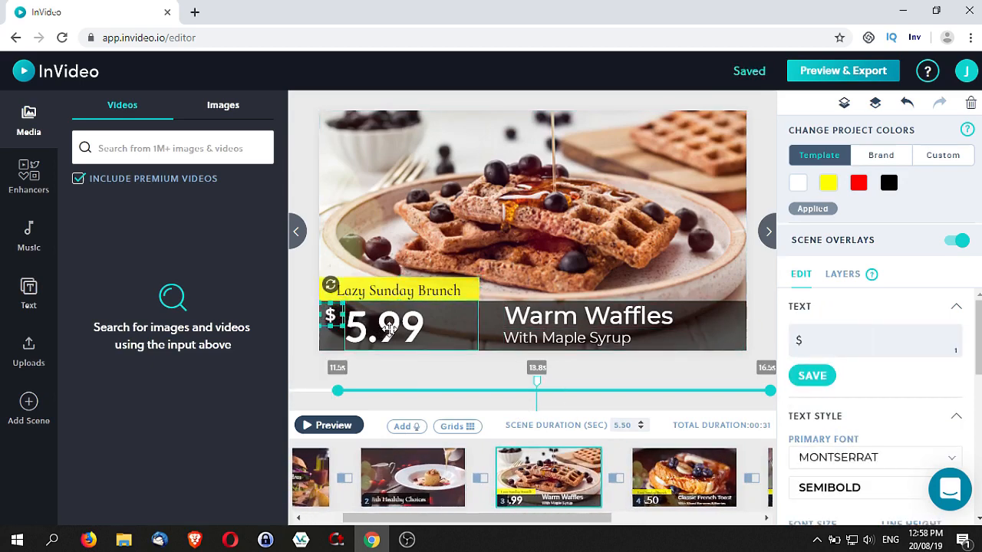
pyautogui.click(390, 328)
pyautogui.click(384, 329)
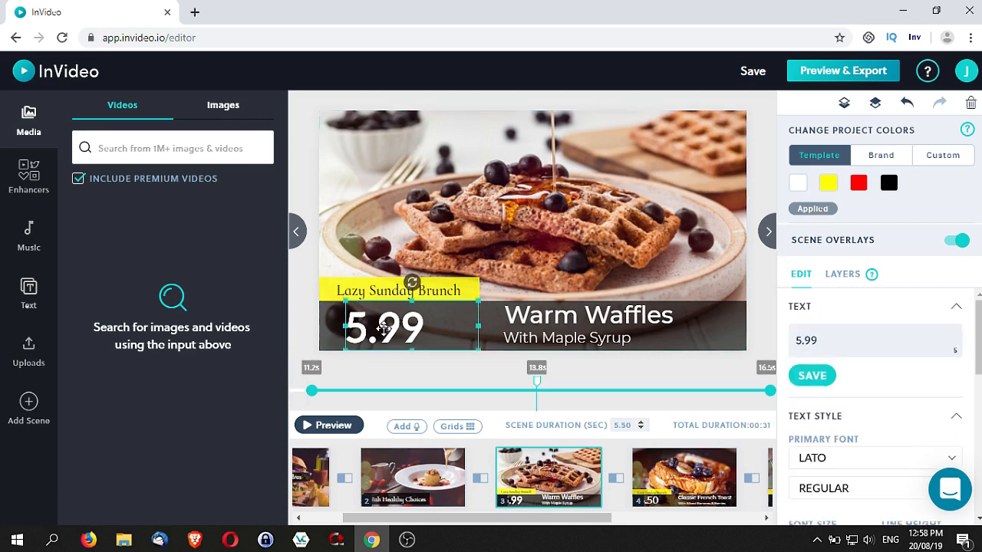
pyautogui.press('Delete')
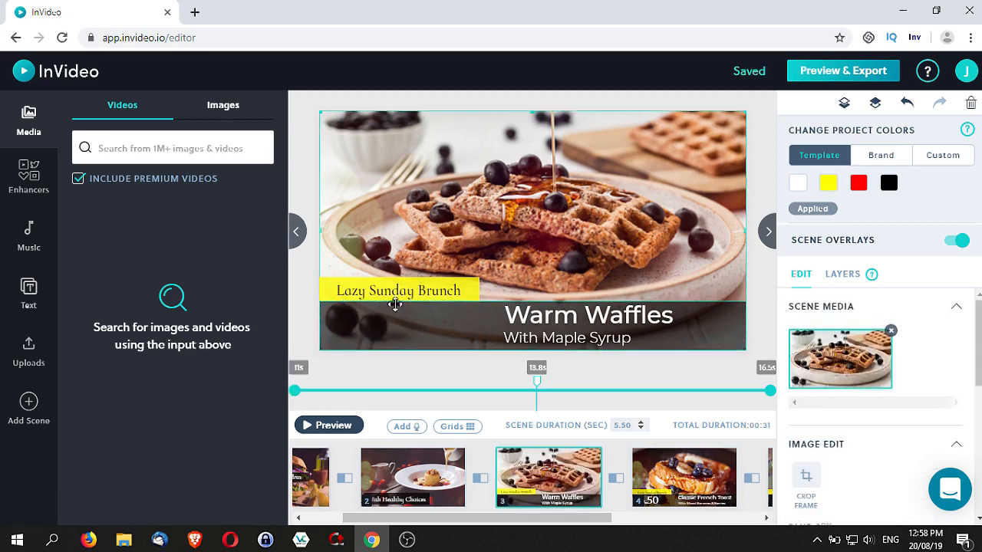
# Step: Change the yellow label's text to "For A Lazy Sunday Brunch" and move it into the dark band beside "Warm Waffles"
pyautogui.click(389, 292)
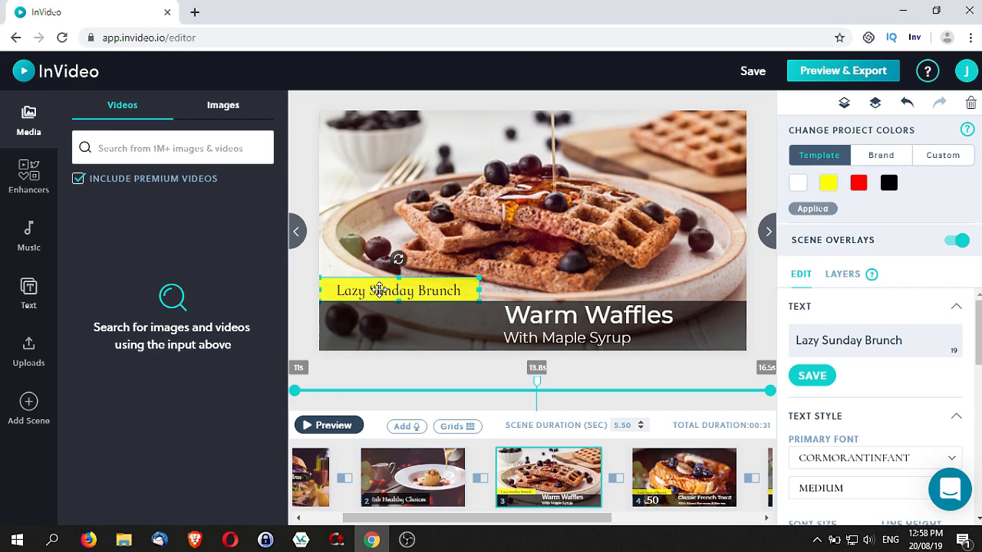
pyautogui.moveTo(379, 291); pyautogui.dragTo(381, 297)
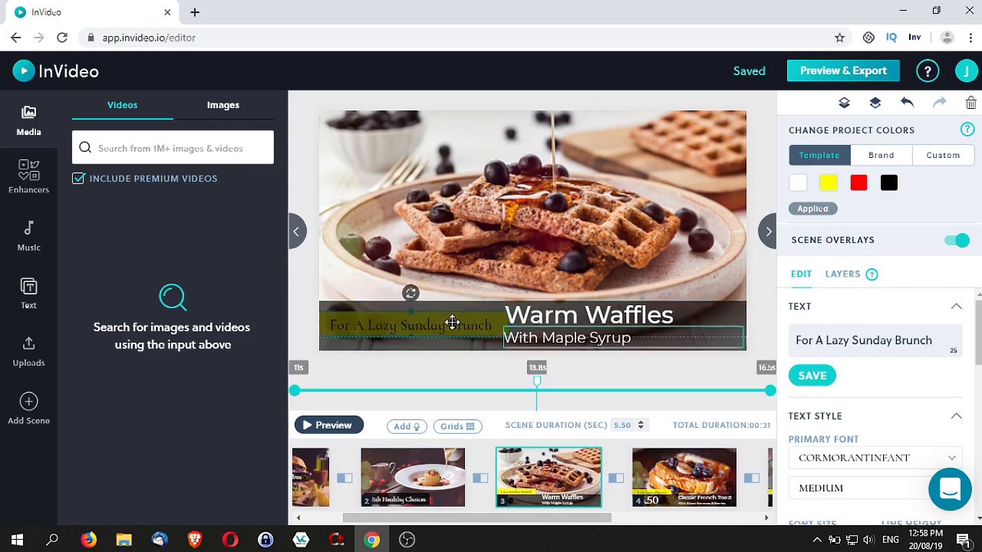
pyautogui.moveTo(452, 323); pyautogui.dragTo(445, 323)
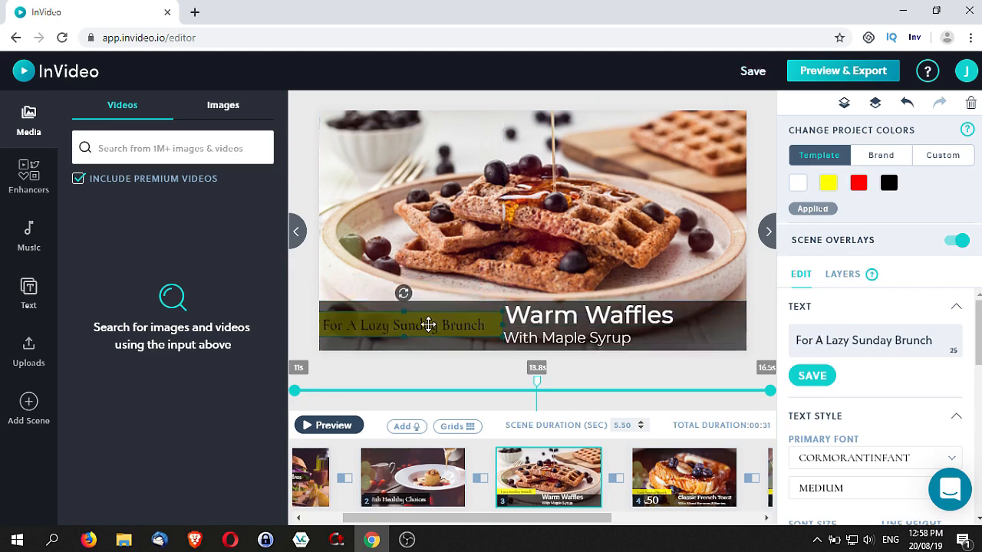
# Step: Move the "For A Lazy Sunday Brunch" layer to the top of the layer stack, and reopen its text settings
pyautogui.click(844, 278)
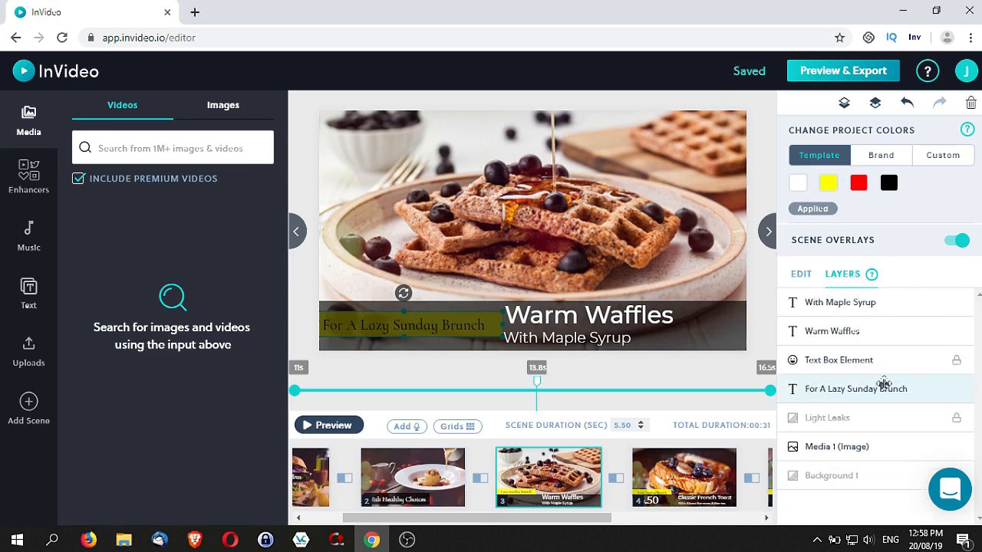
pyautogui.moveTo(884, 390); pyautogui.dragTo(886, 301)
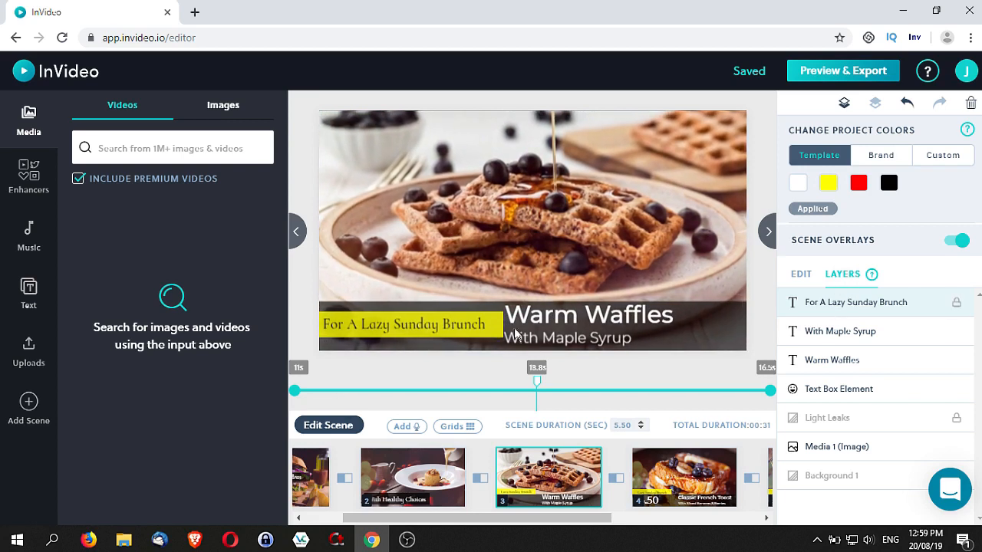
pyautogui.click(801, 302)
pyautogui.click(802, 277)
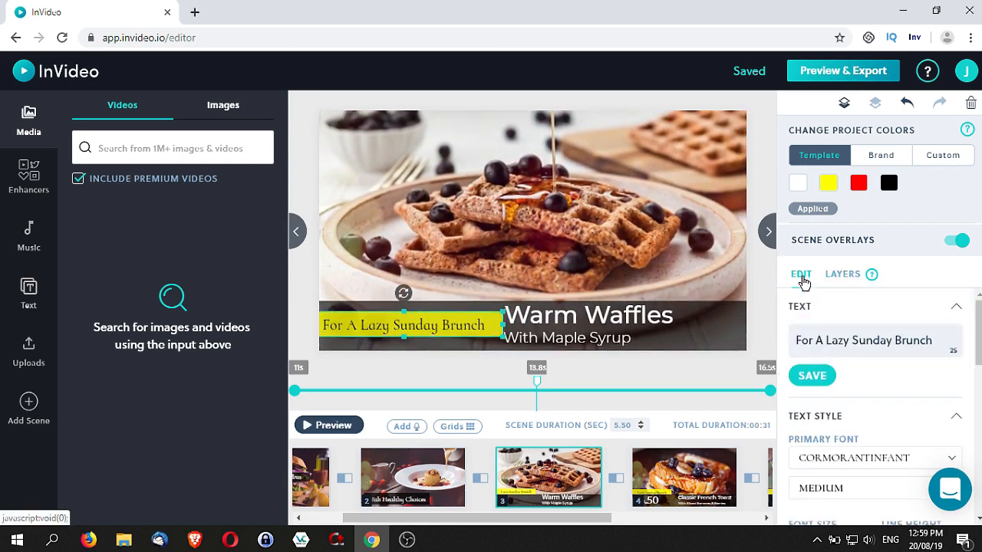
pyautogui.click(875, 344)
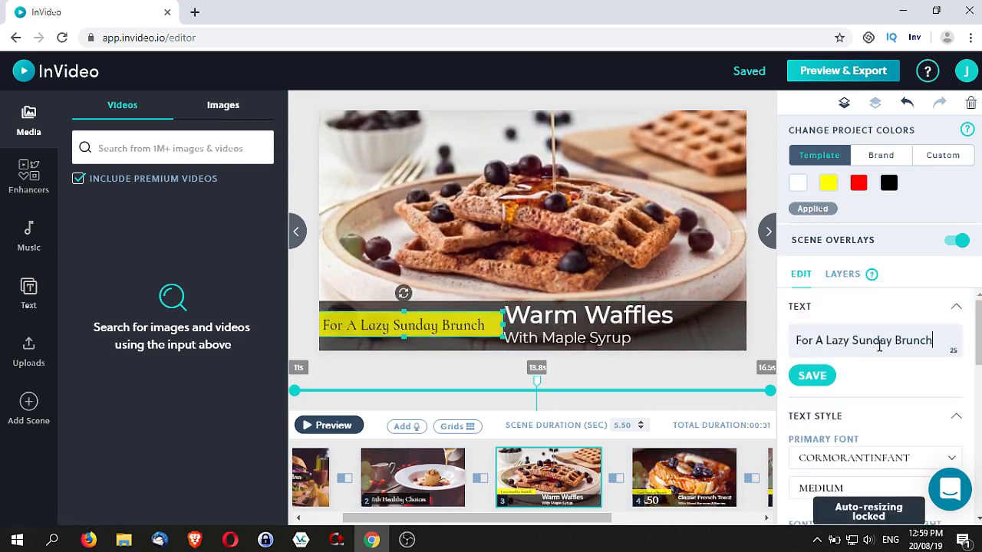
pyautogui.press('End')
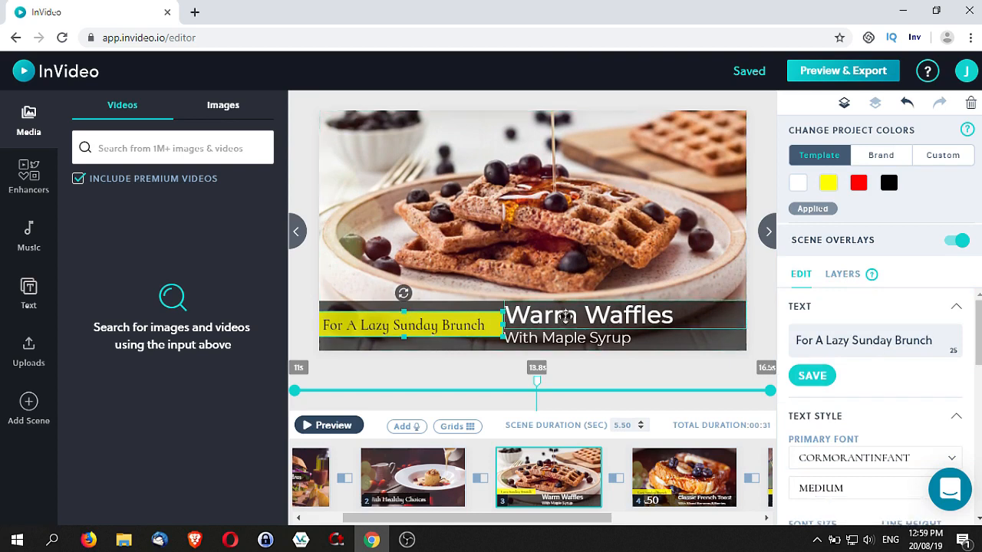
# Step: Narrow the yellow label and shift it slightly within the dark band, clear of "Warm Waffles" and "With Maple Syrup"
pyautogui.moveTo(503, 325); pyautogui.dragTo(448, 320)
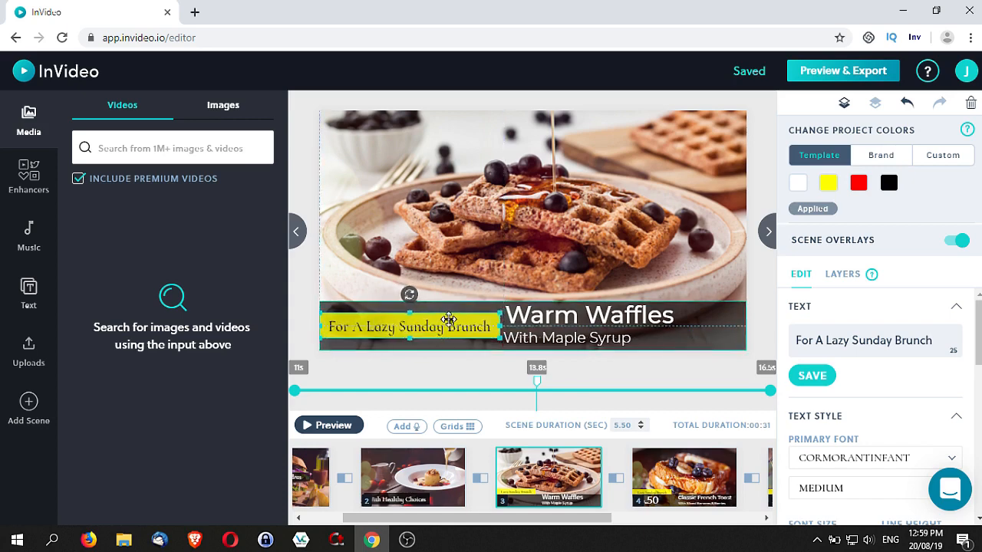
pyautogui.click(539, 315)
pyautogui.click(531, 339)
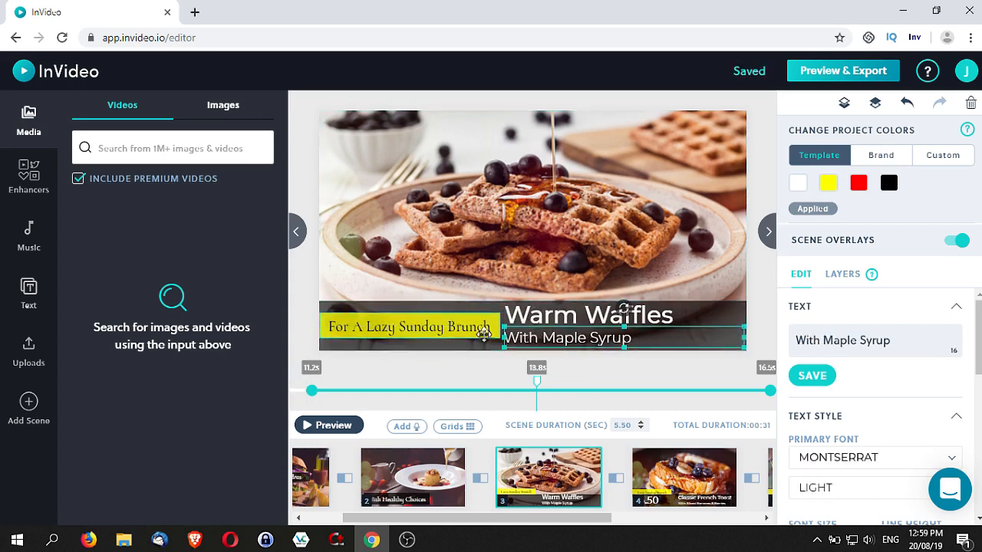
# Step: Move the yellow label up over the waffles, and shift "Warm Waffles" and "With Maple Syrup" to the left end of the dark band
pyautogui.click(398, 326)
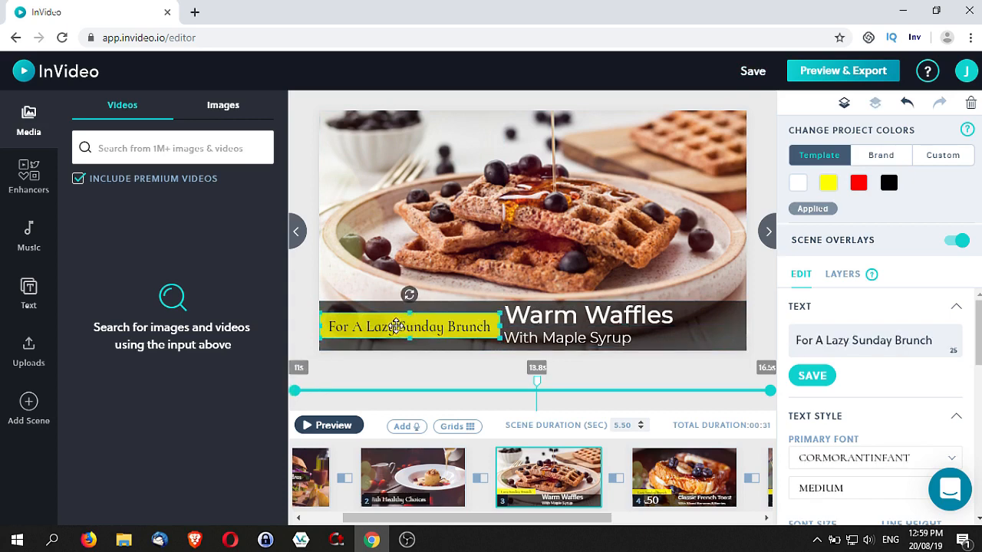
pyautogui.moveTo(395, 326); pyautogui.dragTo(517, 263)
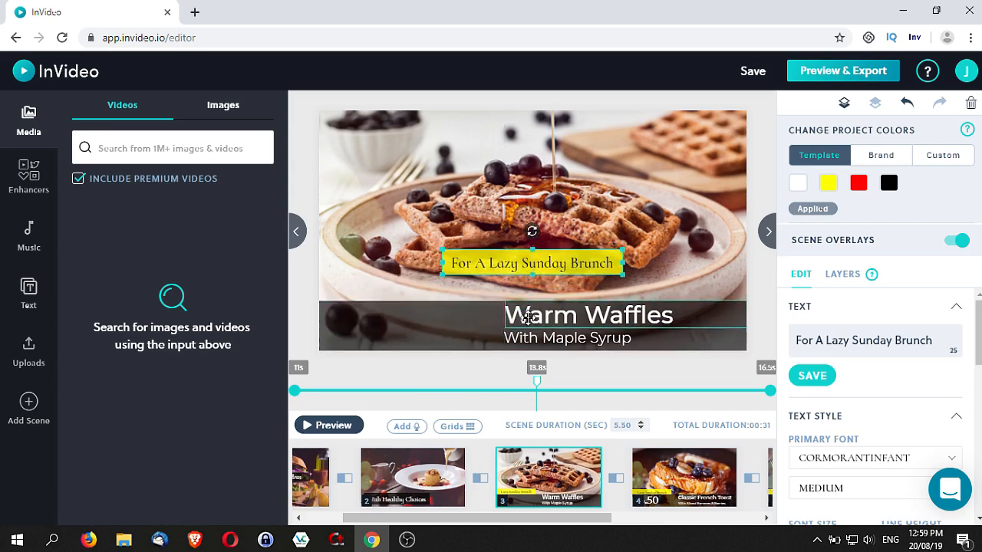
pyautogui.moveTo(568, 316); pyautogui.dragTo(390, 319)
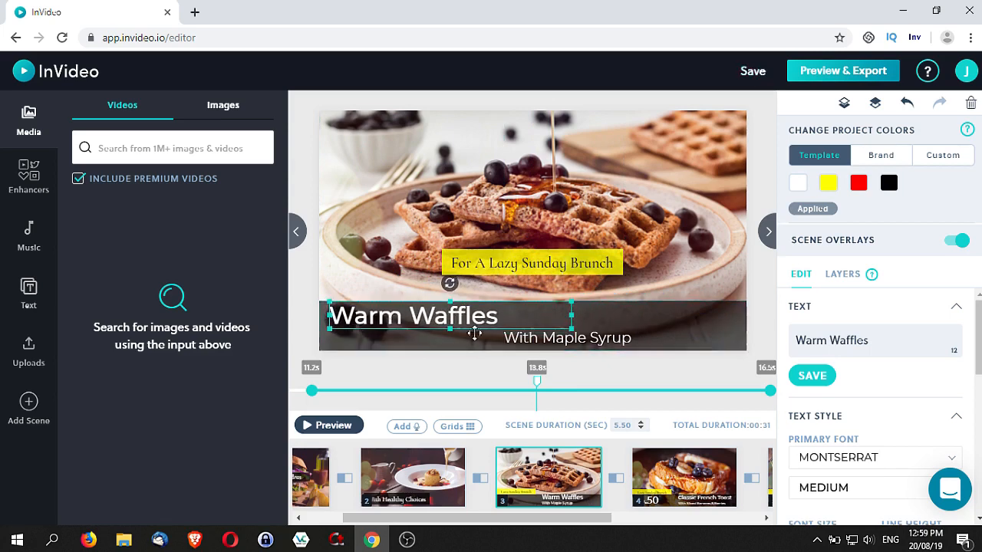
pyautogui.click(538, 345)
pyautogui.moveTo(601, 341); pyautogui.dragTo(430, 340)
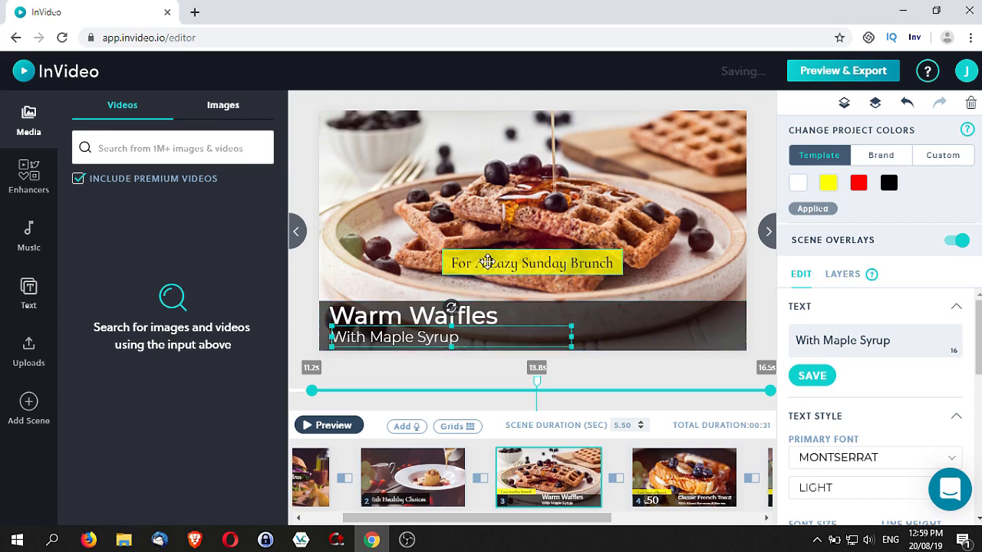
# Step: Narrow the "Warm Waffles" and "With Maple Syrup" text boxes to free the right part of the dark band
pyautogui.click(489, 262)
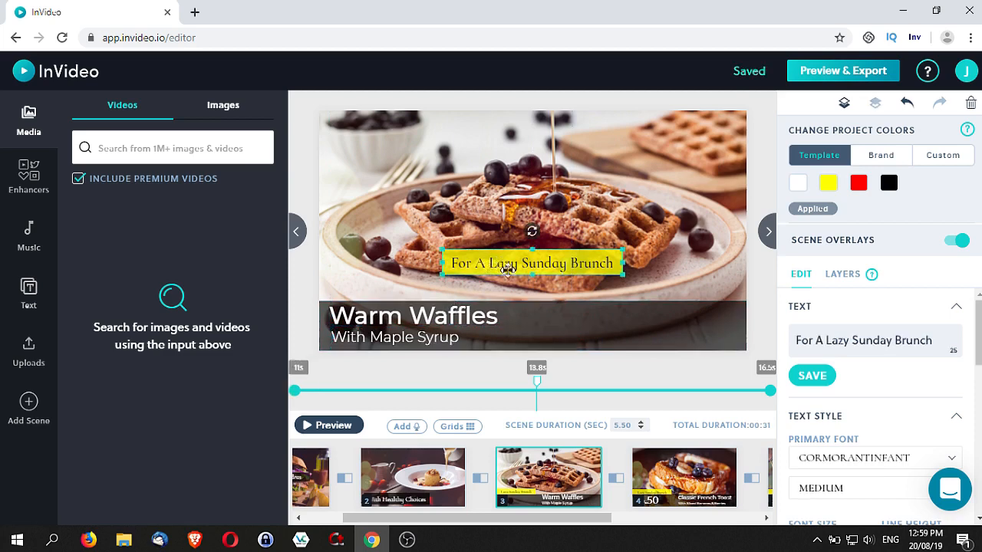
pyautogui.click(500, 315)
pyautogui.moveTo(574, 317); pyautogui.dragTo(511, 316)
pyautogui.click(464, 339)
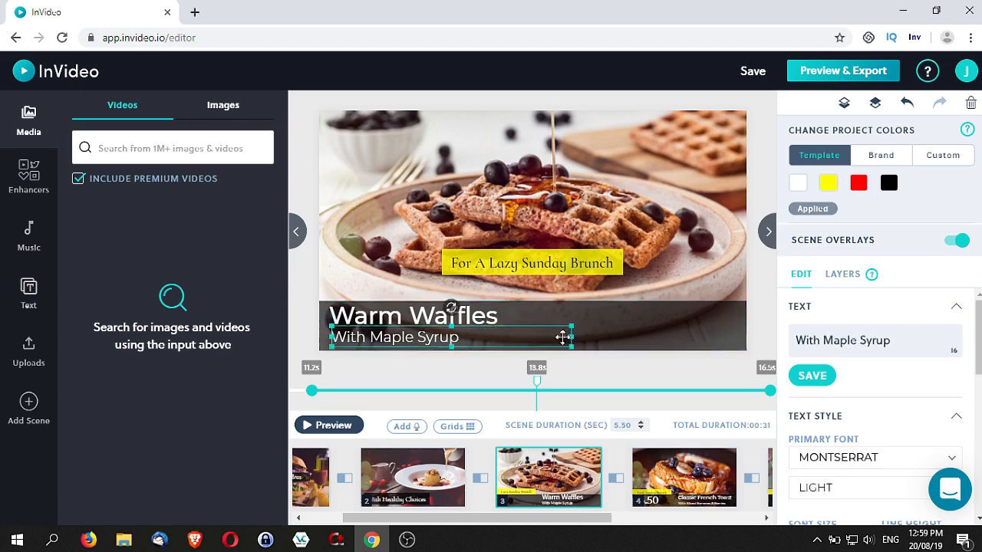
pyautogui.moveTo(573, 338); pyautogui.dragTo(501, 338)
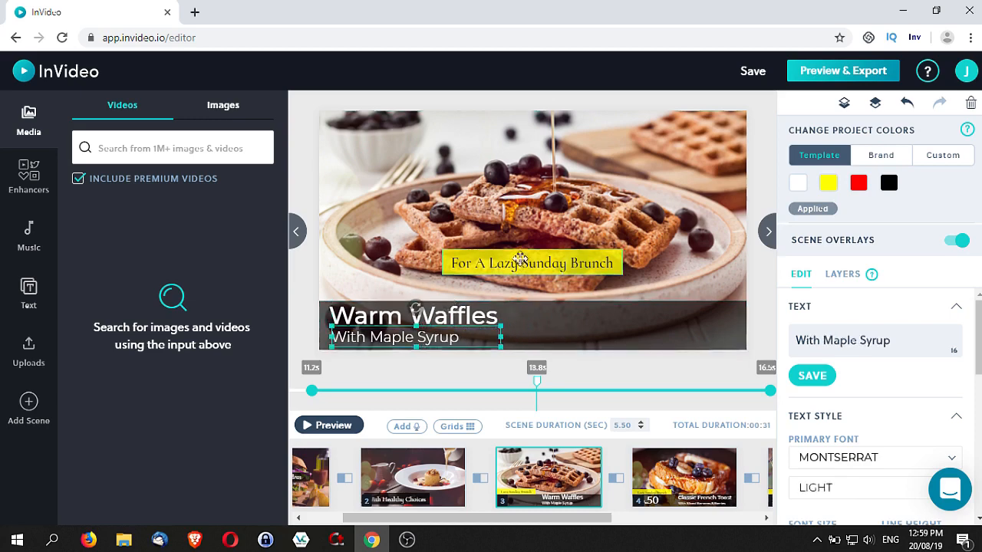
# Step: Move the yellow "For A Lazy Sunday Brunch" label into the right part of the dark band and preview the waffles scene
pyautogui.moveTo(522, 260); pyautogui.dragTo(628, 323)
pyautogui.click(356, 426)
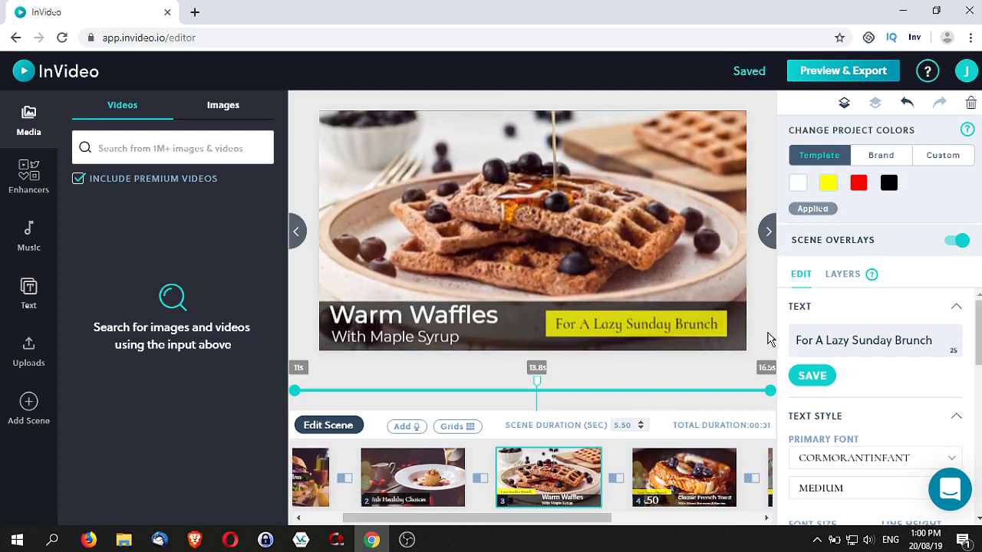
pyautogui.click(717, 325)
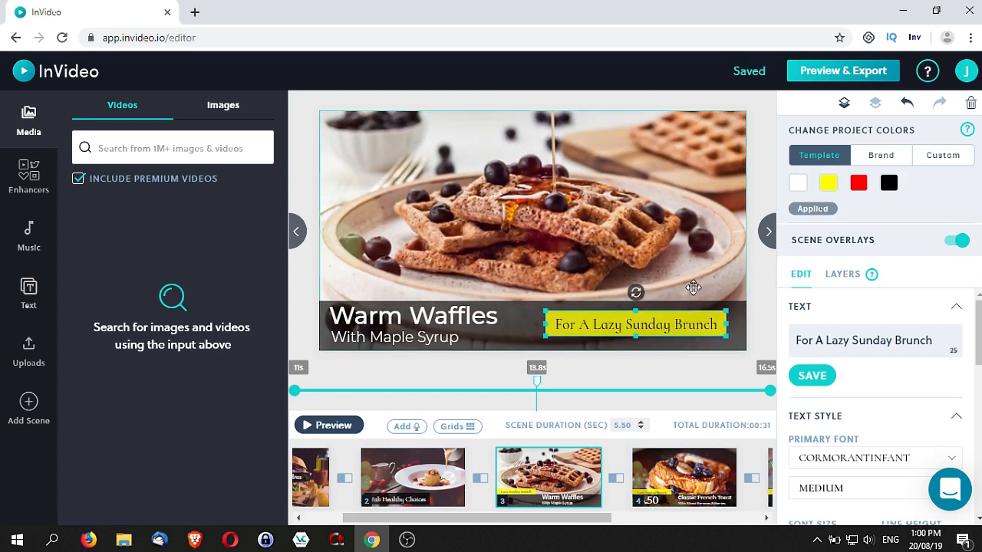
# Step: Delete the 6.50 price and its dollar sign from the Classic French Toast scene
pyautogui.click(648, 472)
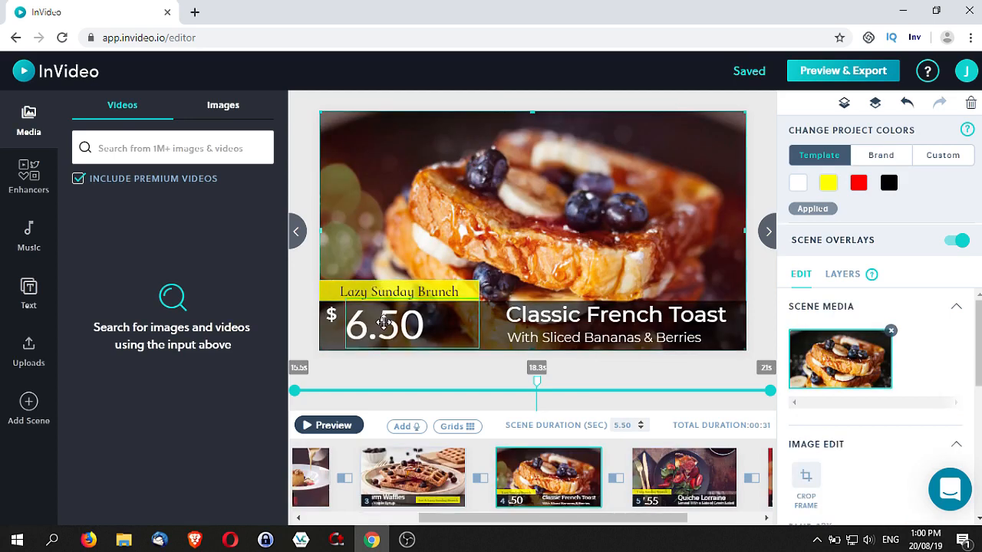
pyautogui.click(383, 322)
pyautogui.press('Delete')
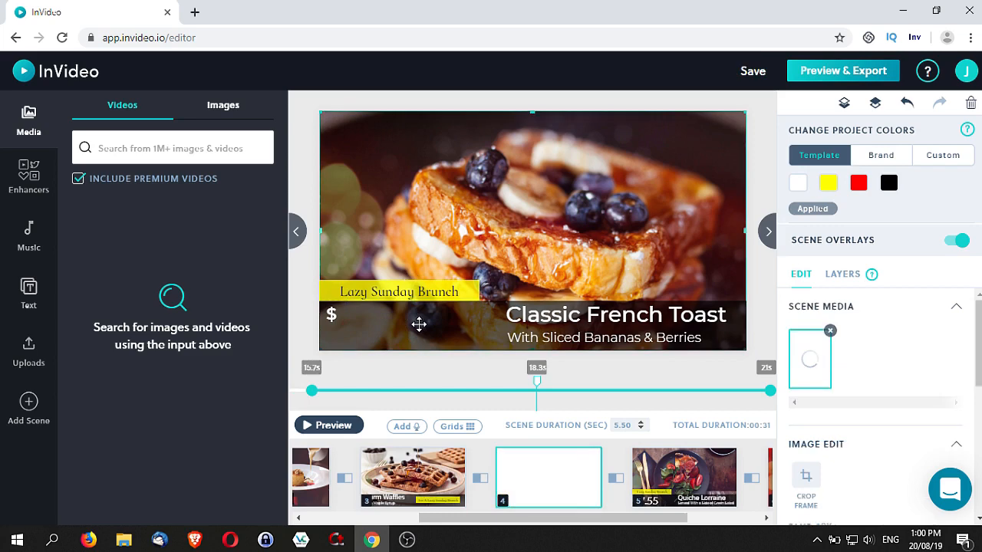
pyautogui.click(332, 319)
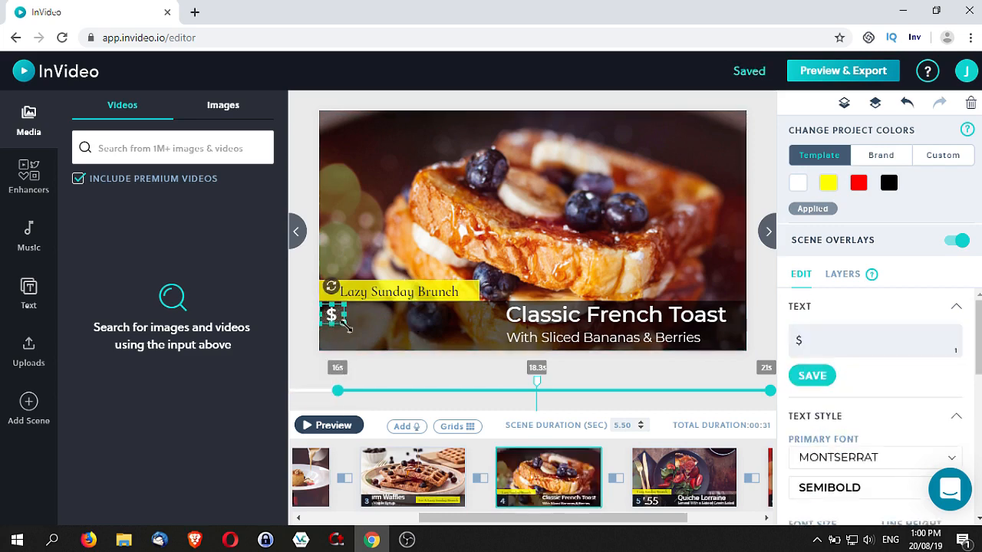
pyautogui.press('Delete')
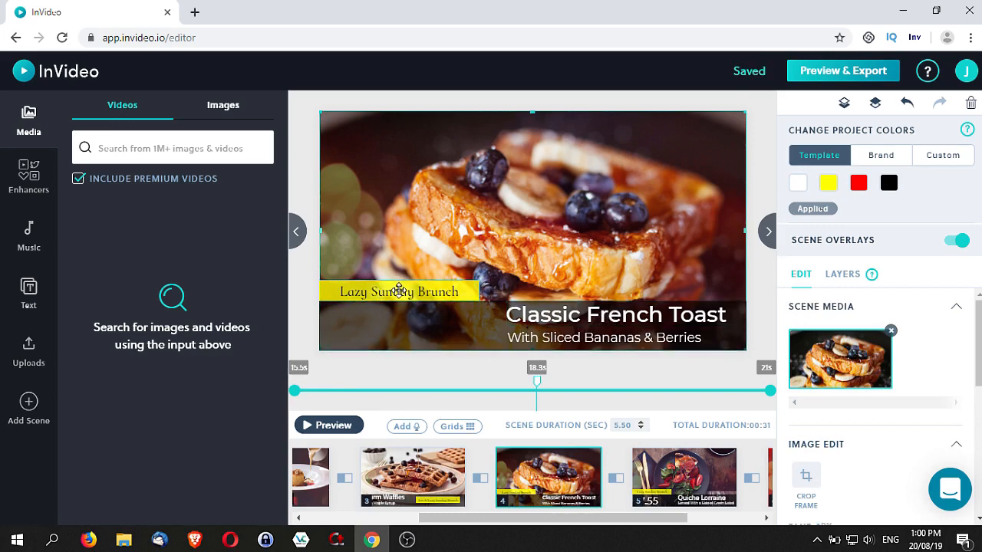
# Step: Move the yellow "Lazy Sunday Brunch" label down into the dark band and raise its layer above all other layers
pyautogui.moveTo(400, 290); pyautogui.dragTo(408, 327)
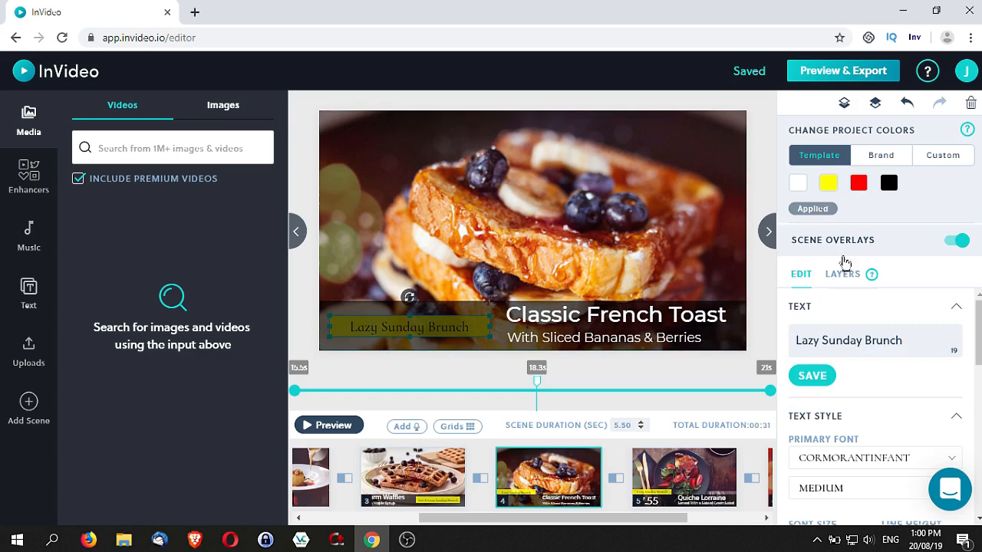
pyautogui.click(843, 276)
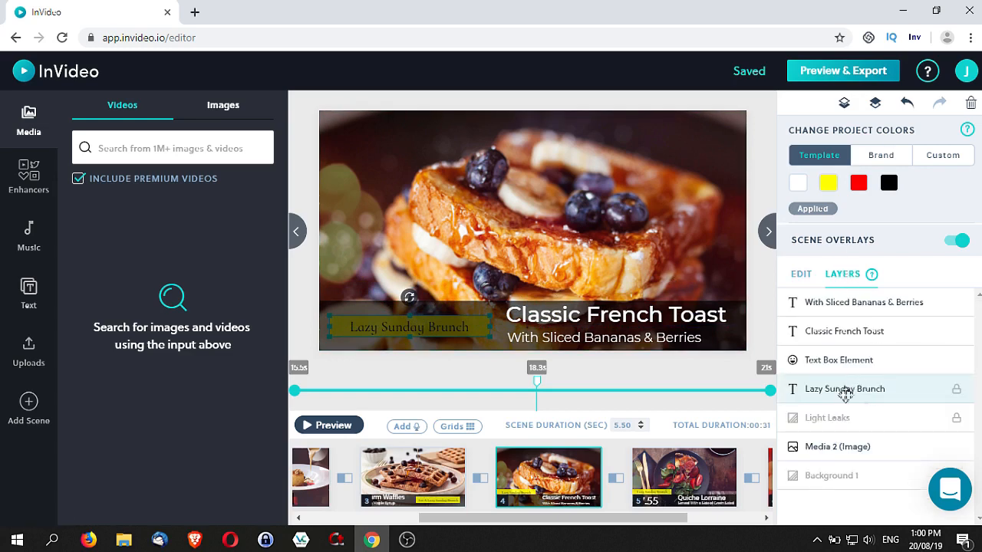
pyautogui.moveTo(872, 395); pyautogui.dragTo(875, 311)
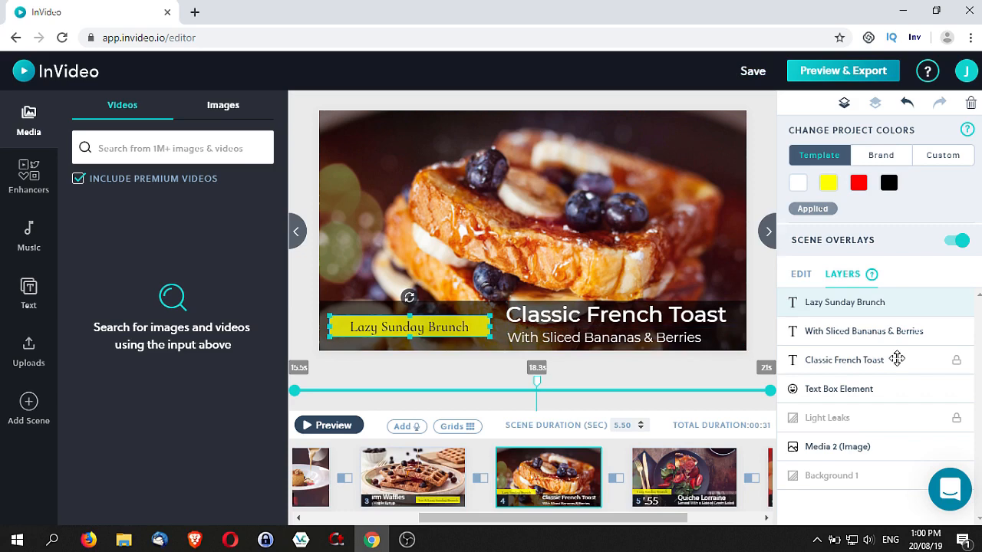
# Step: Replace the yellow label's text in the French toast scene with "If You Prefer Bread" and save it
pyautogui.click(805, 281)
pyautogui.moveTo(904, 340); pyautogui.dragTo(791, 347)
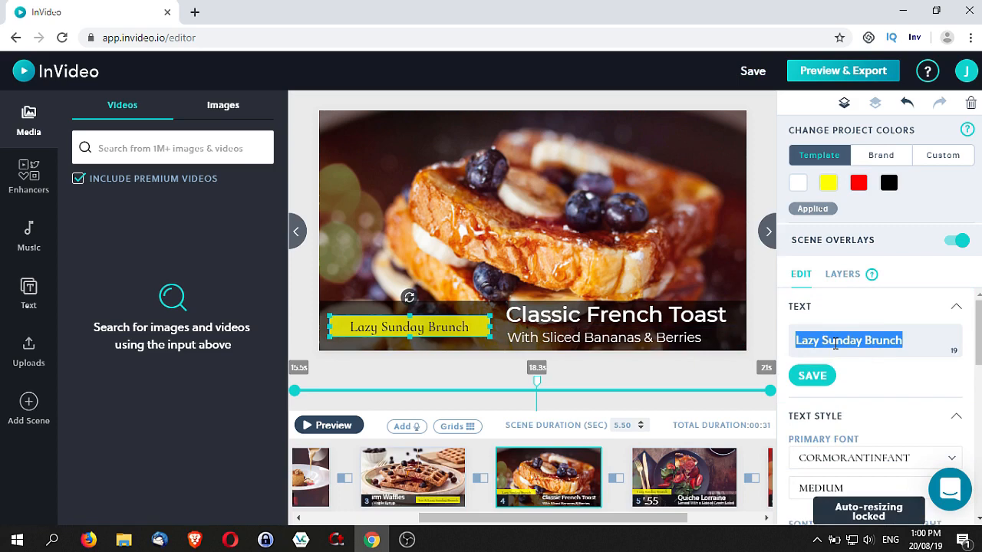
pyautogui.write('If You Prefer Bread')
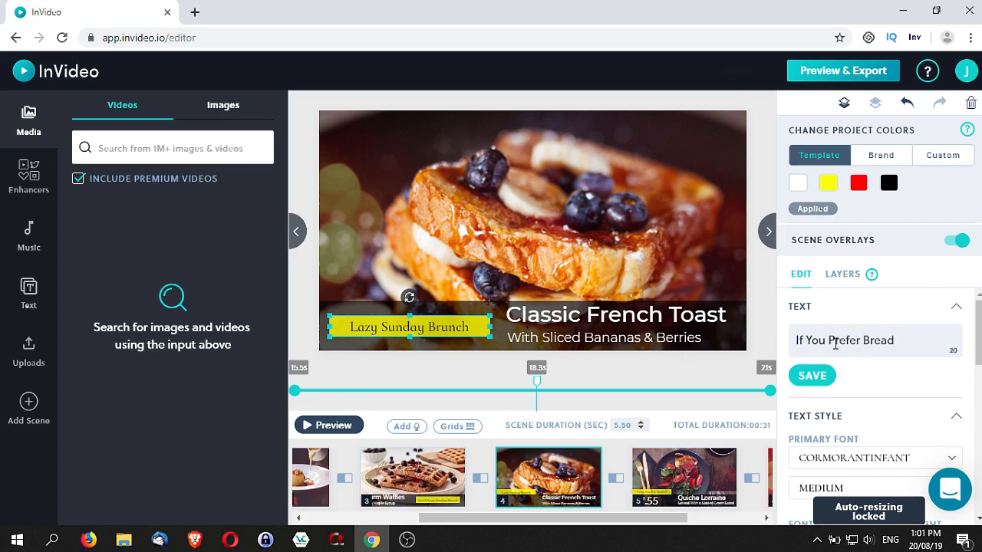
pyautogui.click(807, 377)
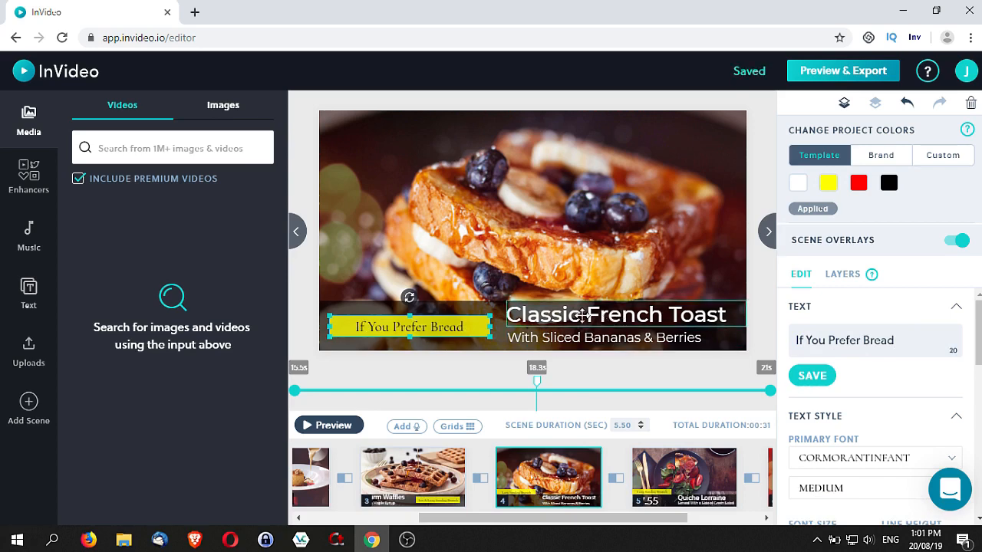
# Step: Shorten the title "Classic French Toast" to "French Toast" and save the text
pyautogui.click(616, 315)
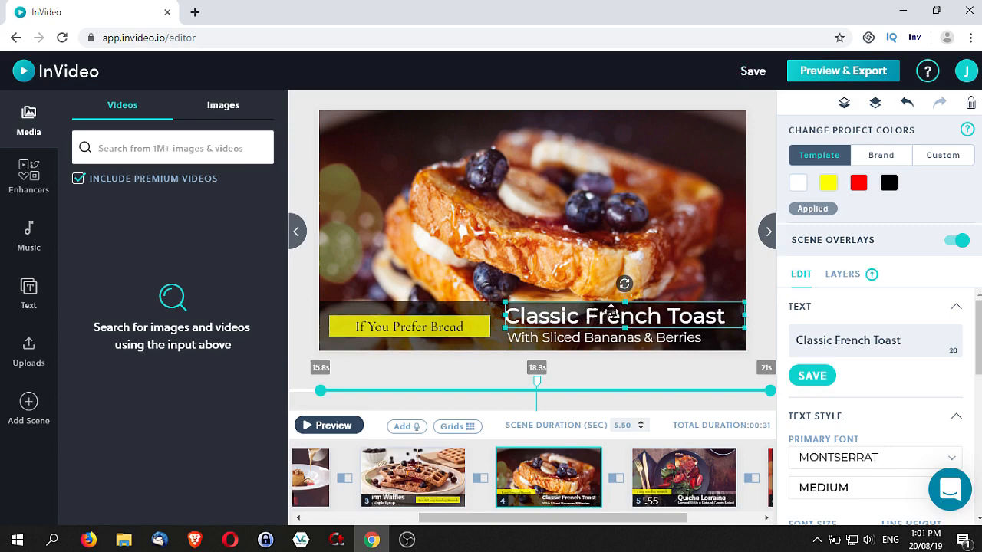
pyautogui.click(839, 343)
pyautogui.press('BackSpace')
pyautogui.press('BackSpace')
pyautogui.press('BackSpace')
pyautogui.press('BackSpace')
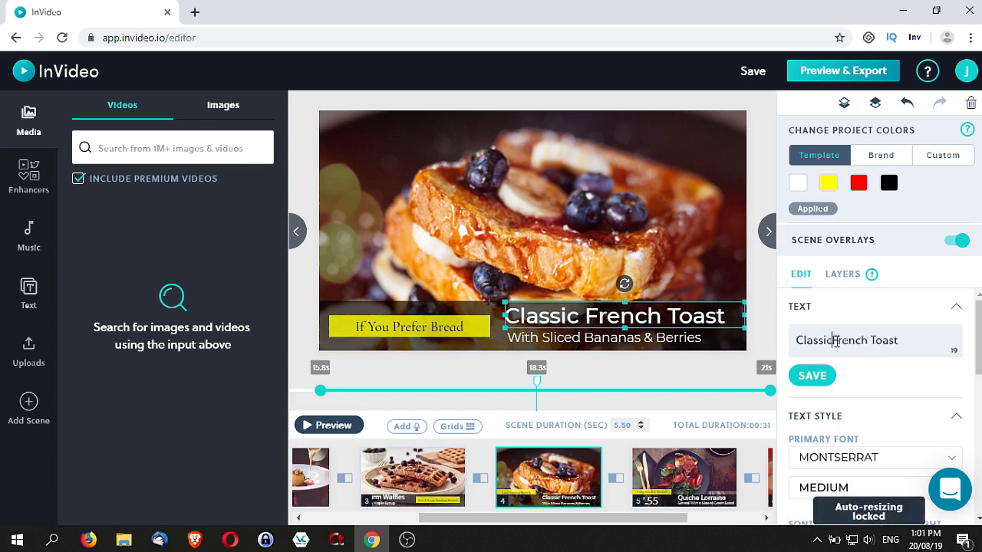
pyautogui.press('BackSpace')
pyautogui.press('BackSpace')
pyautogui.press('BackSpace')
pyautogui.press('BackSpace')
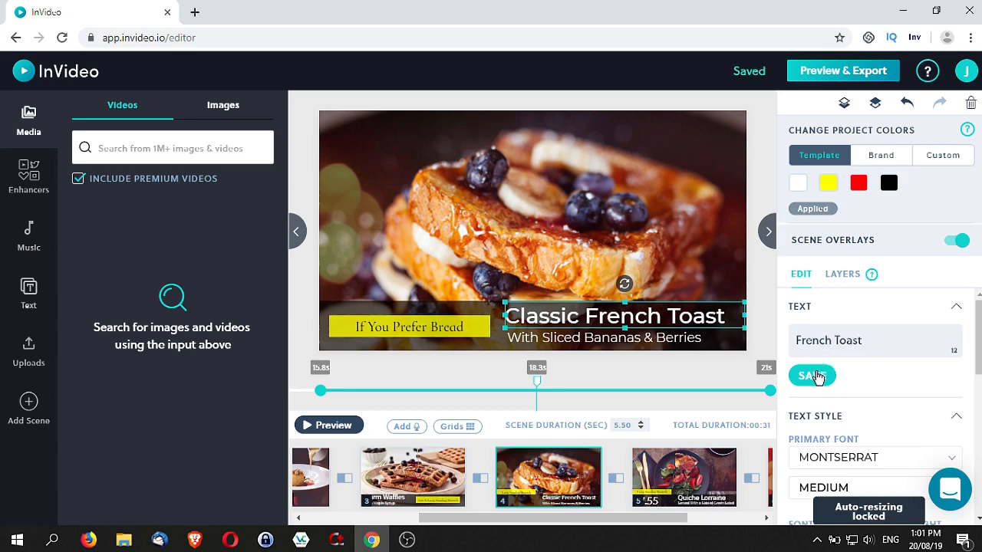
pyautogui.click(817, 376)
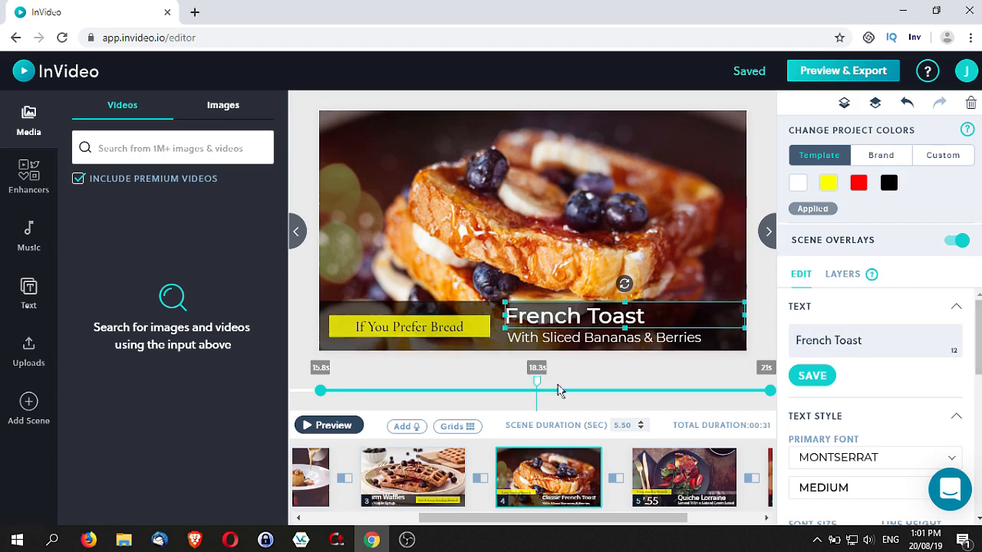
# Step: Delete the 7.55 price and its dollar sign from the Quiche Lorraine scene
pyautogui.moveTo(636, 522); pyautogui.dragTo(688, 530)
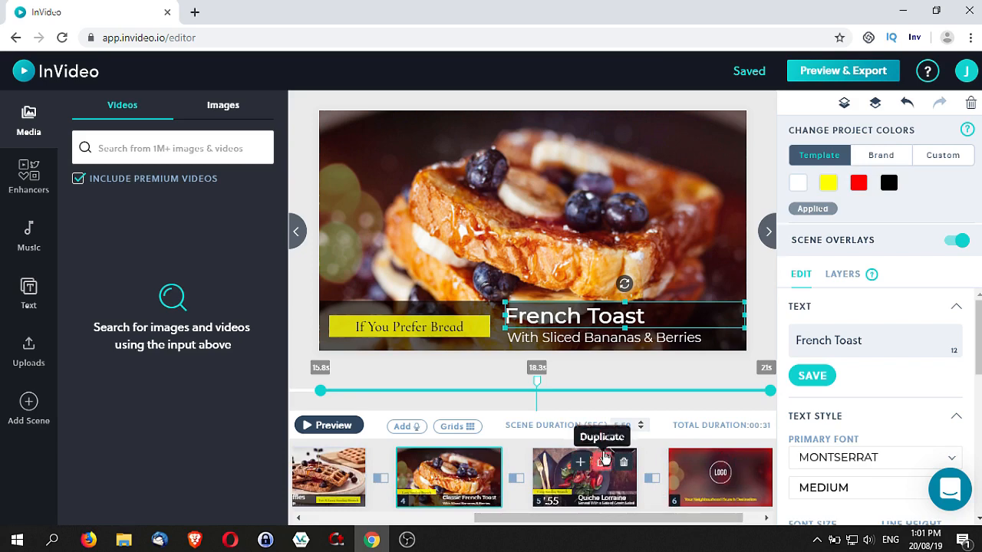
pyautogui.click(555, 476)
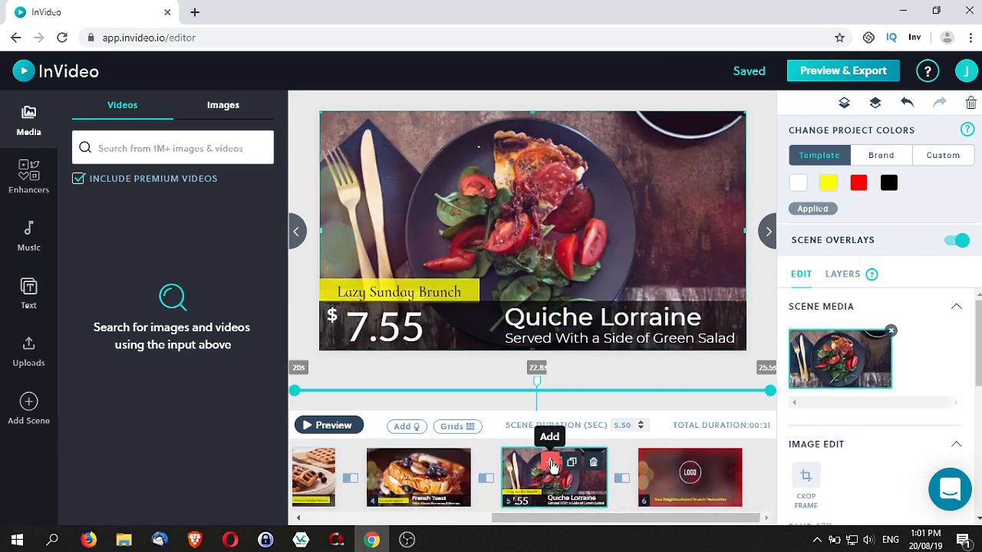
pyautogui.click(386, 328)
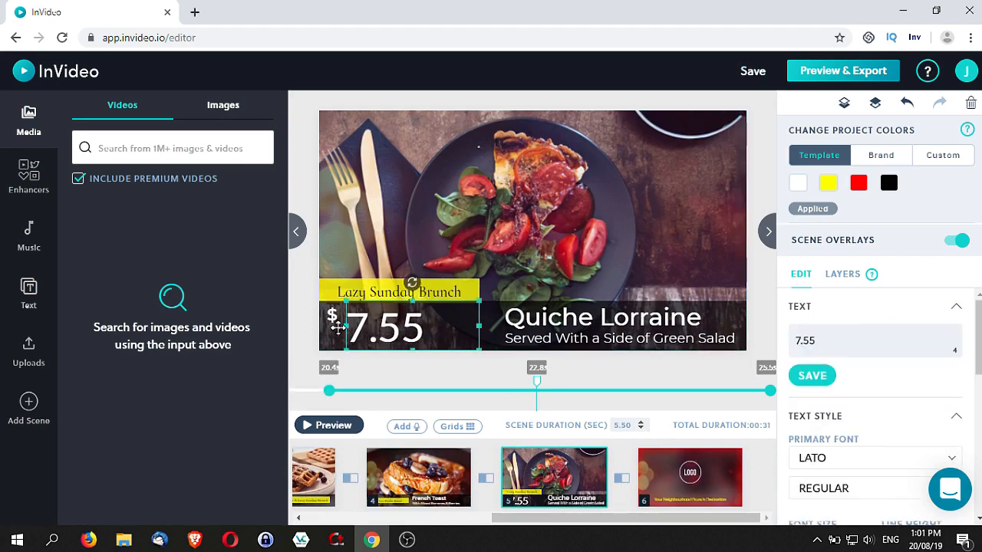
pyautogui.press('Delete')
pyautogui.press('Delete')
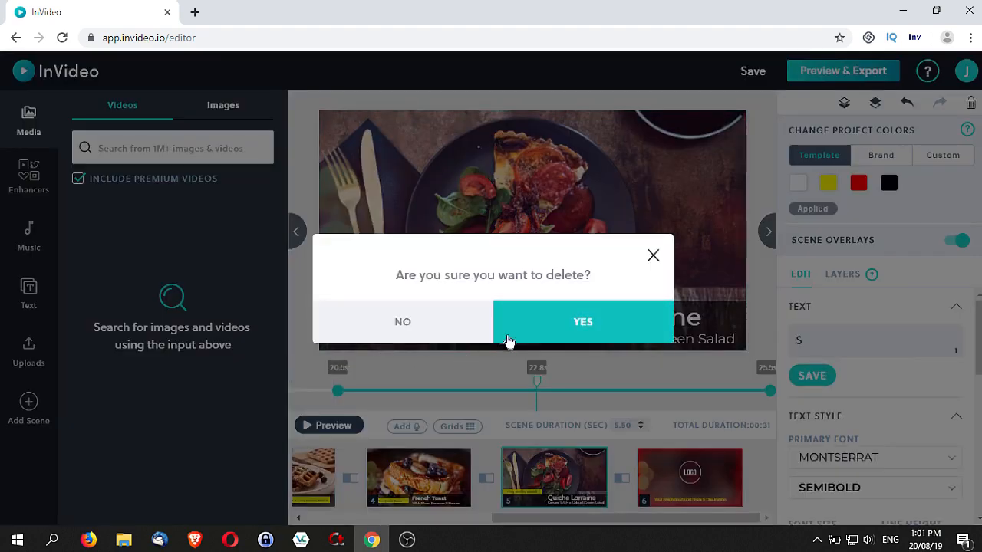
pyautogui.click(454, 330)
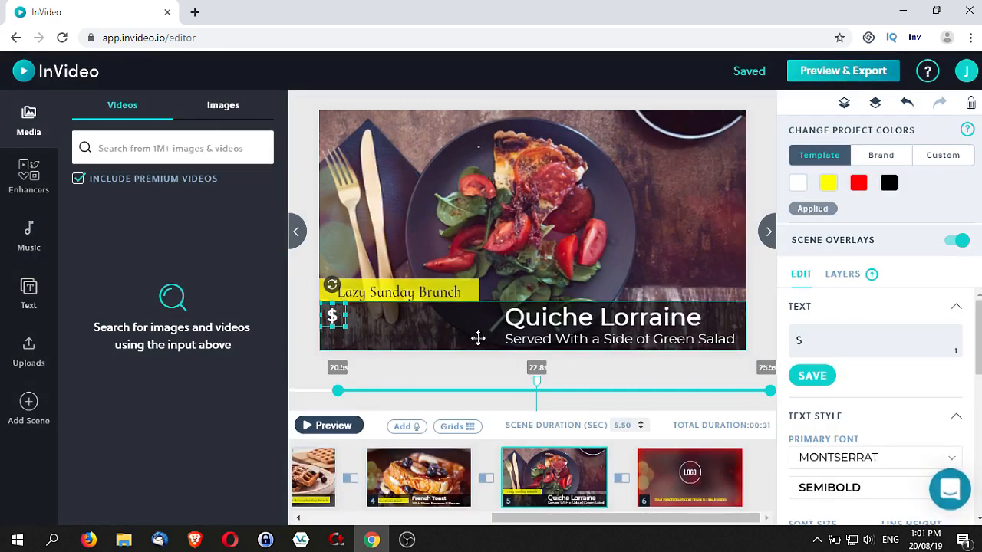
pyautogui.click(335, 316)
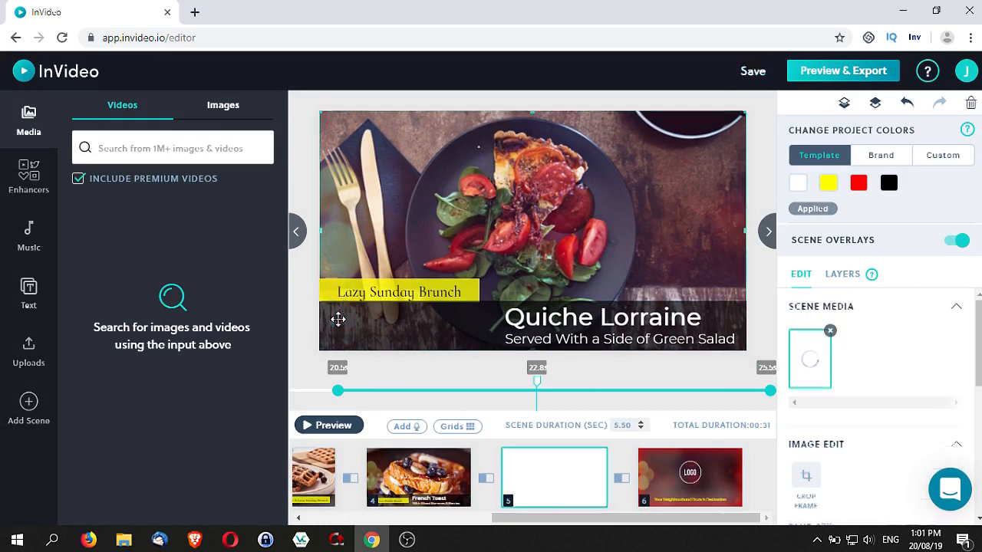
pyautogui.click(380, 292)
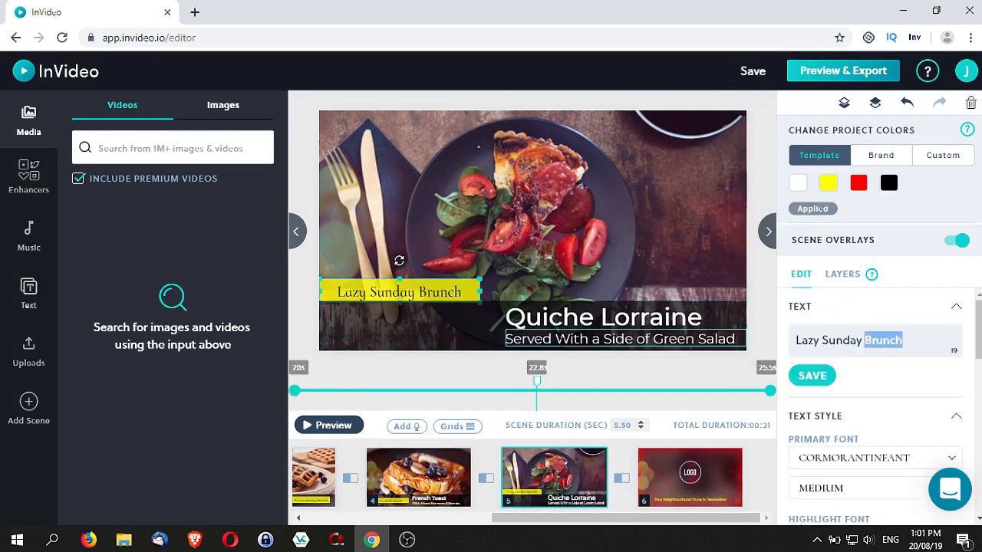
# Step: Change the subtitle under "Quiche Lorraine" to "With Any Salad" and save the text
pyautogui.click(560, 338)
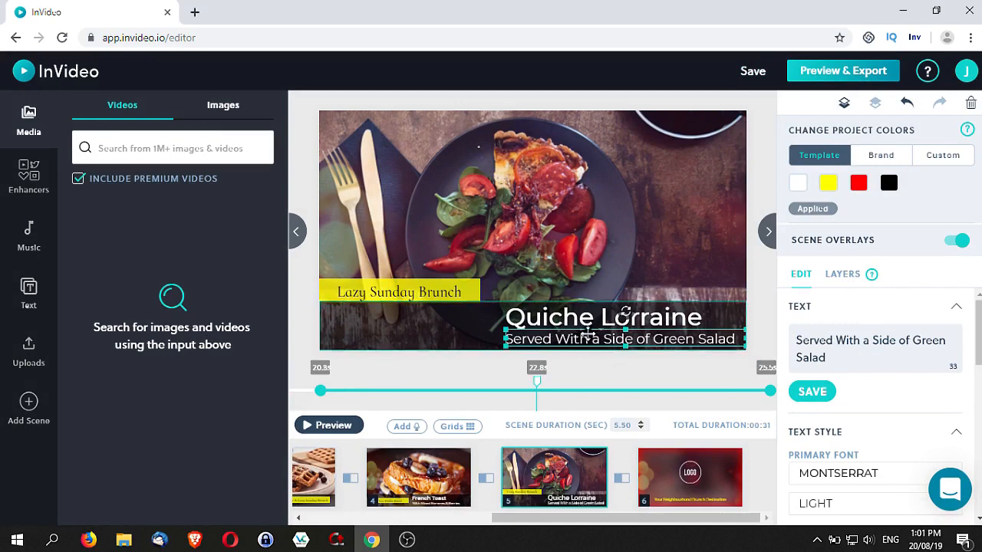
pyautogui.doubleClick(564, 342)
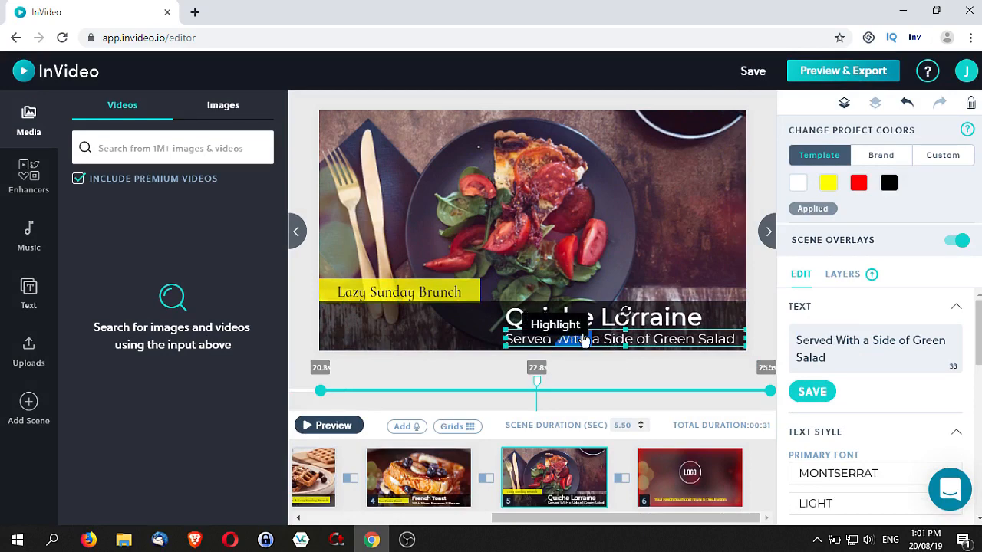
pyautogui.click(534, 339)
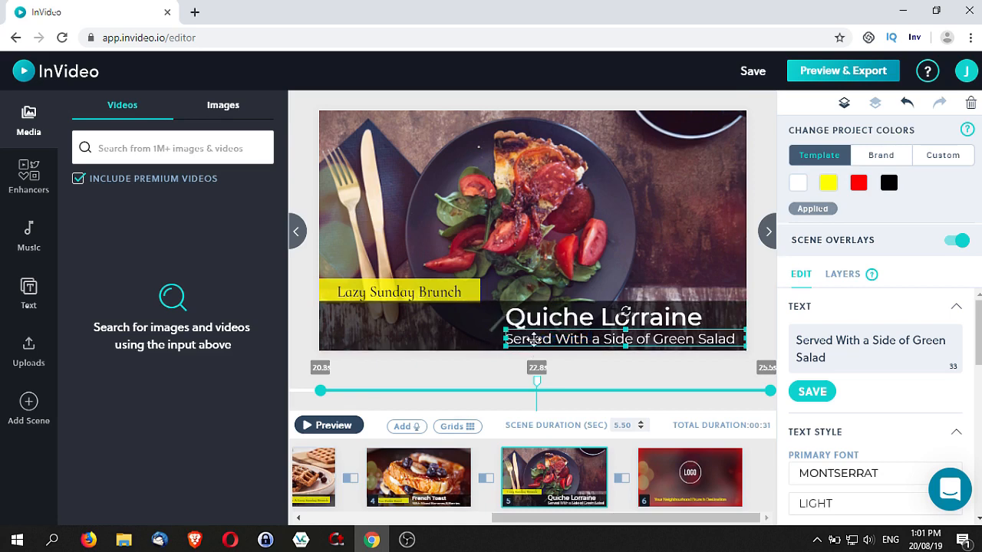
pyautogui.doubleClick(810, 342)
pyautogui.press('BackSpace')
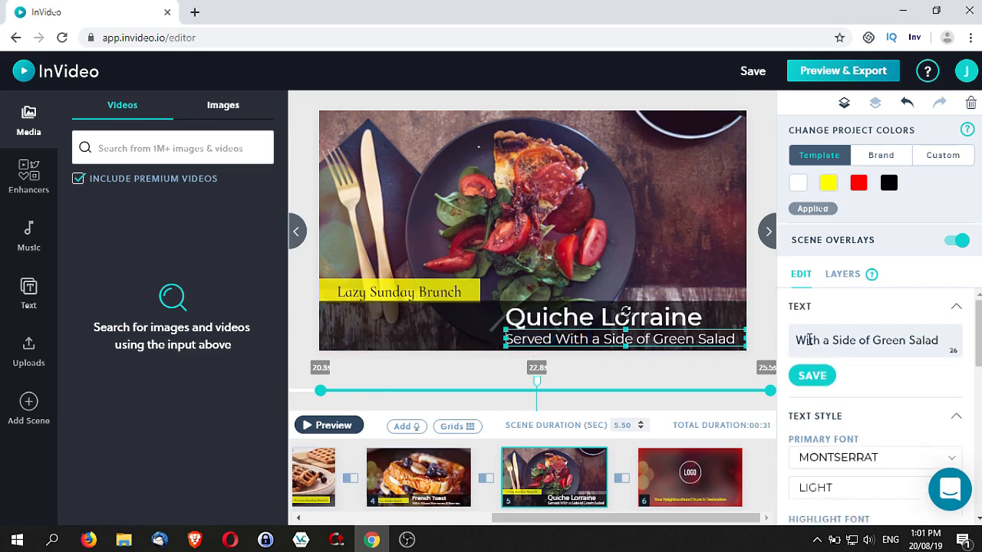
pyautogui.press('Delete')
pyautogui.press('Delete')
pyautogui.press('Delete')
pyautogui.press('Delete')
pyautogui.press('Delete')
pyautogui.press('Delete')
pyautogui.press('Delete')
pyautogui.press('Delete')
pyautogui.press('Delete')
pyautogui.press('Delete')
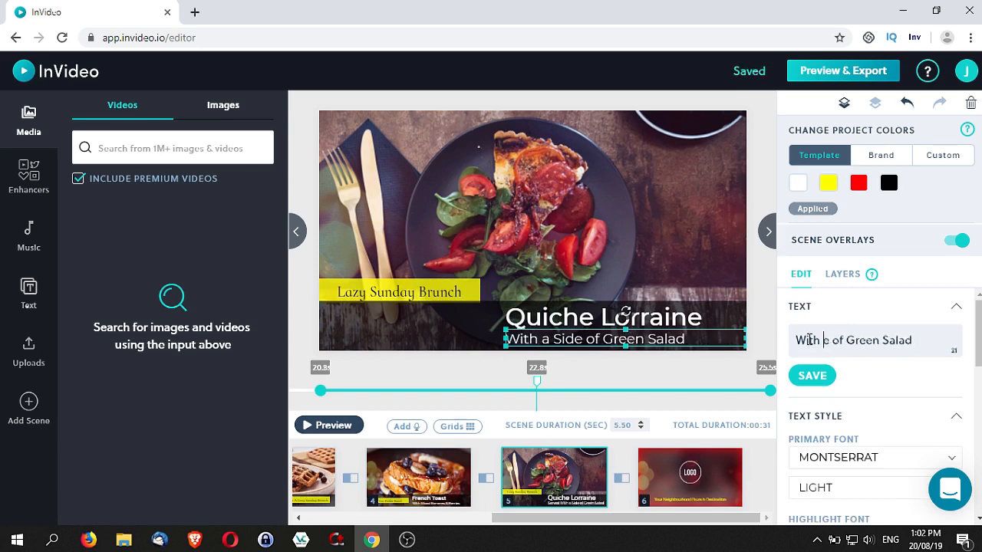
pyautogui.doubleClick(842, 340)
pyautogui.write('Any')
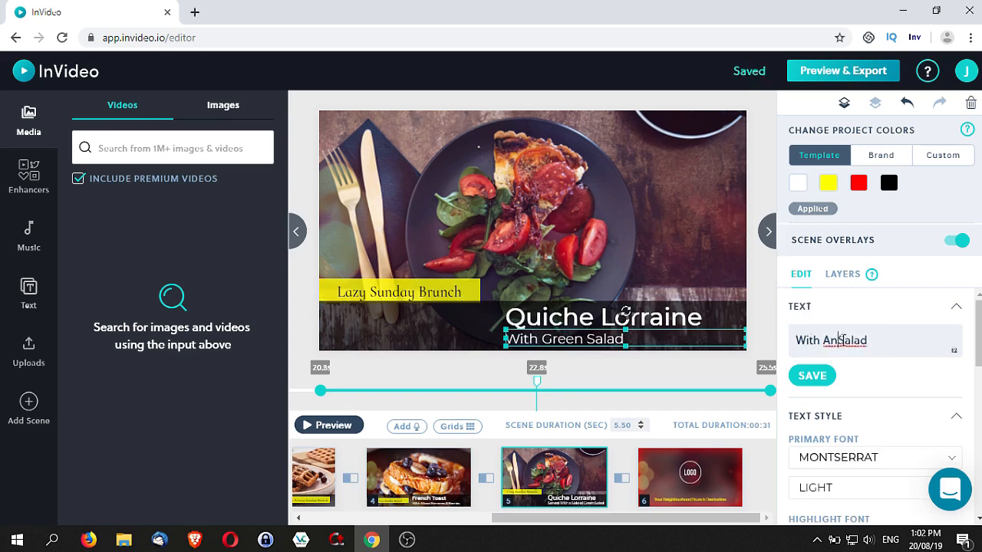
pyautogui.click(813, 375)
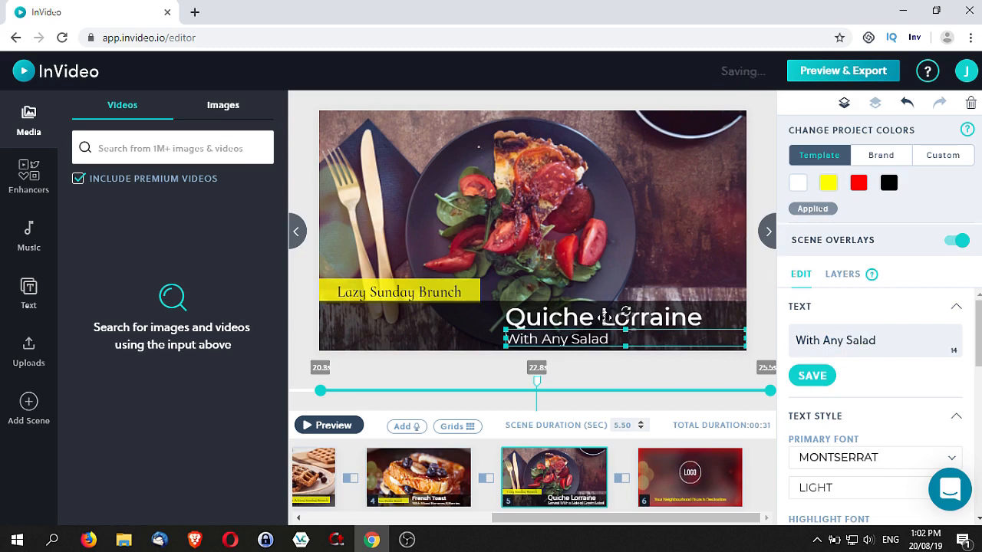
# Step: Replace the yellow label's text in the Quiche Lorraine scene with "If you are hungry"
pyautogui.click(402, 289)
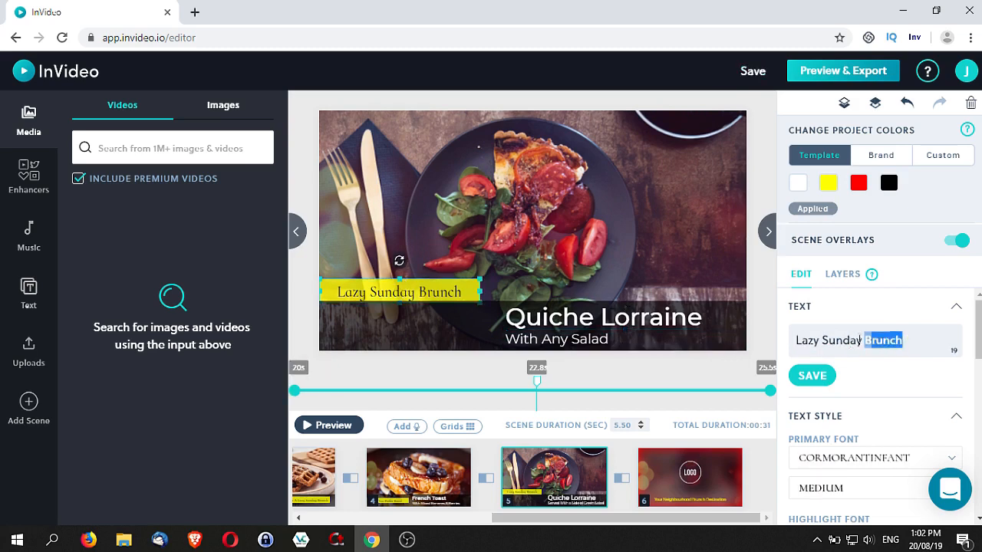
pyautogui.moveTo(884, 340); pyautogui.dragTo(793, 337)
pyautogui.write('Something')
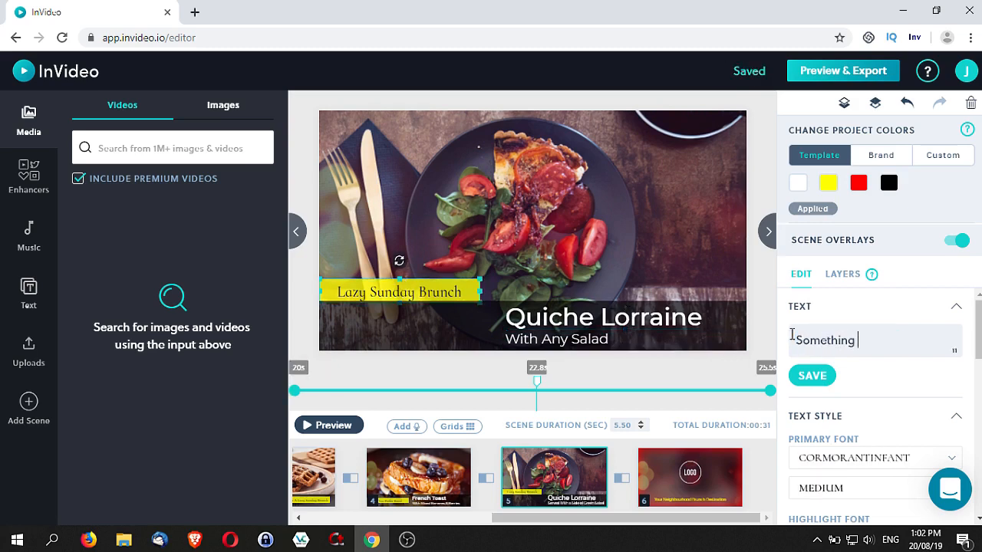
pyautogui.press('BackSpace')
pyautogui.press('BackSpace')
pyautogui.press('BackSpace')
pyautogui.press('BackSpace')
pyautogui.press('BackSpace')
pyautogui.press('BackSpace')
pyautogui.press('BackSpace')
pyautogui.press('BackSpace')
pyautogui.press('BackSpace')
pyautogui.press('BackSpace')
pyautogui.press('BackSpace')
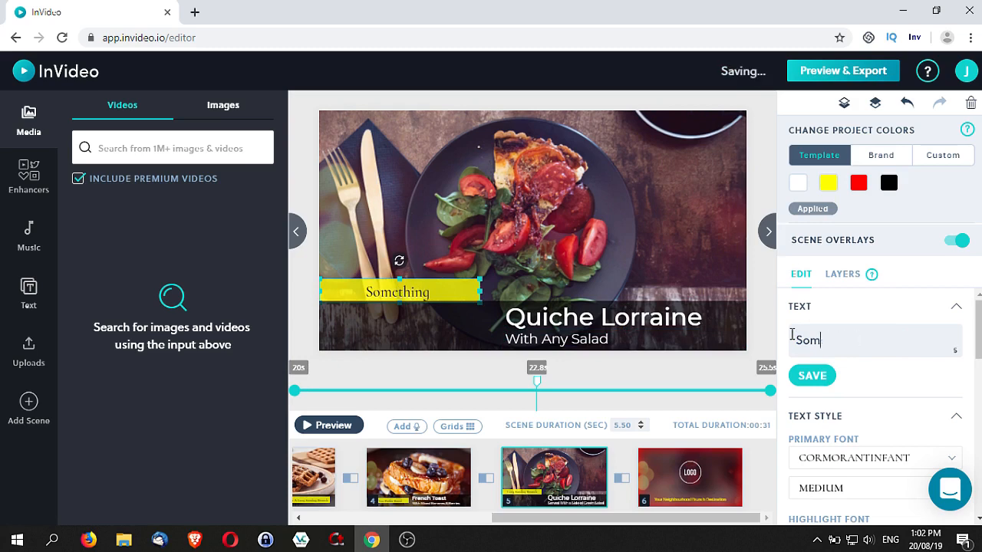
pyautogui.write('If you are hug')
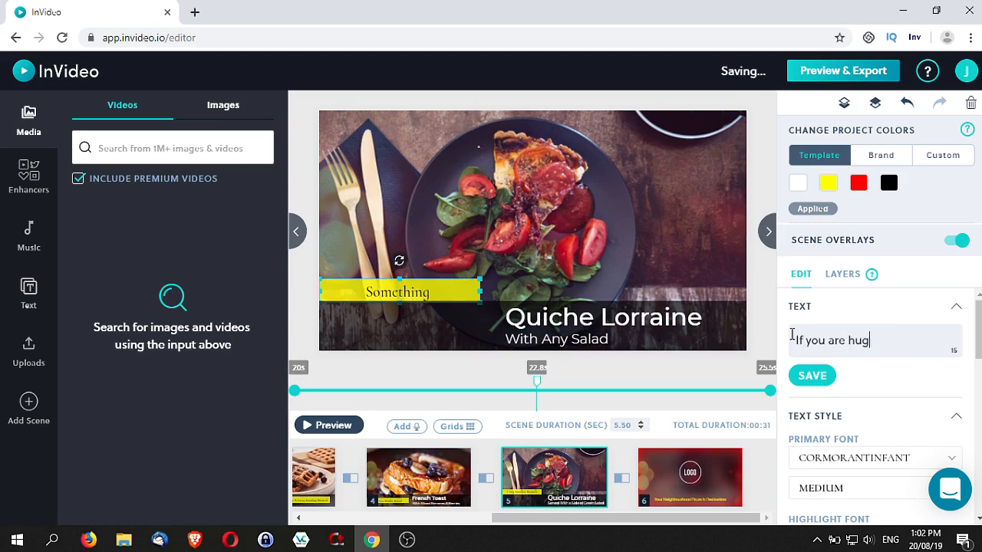
pyautogui.press('BackSpace')
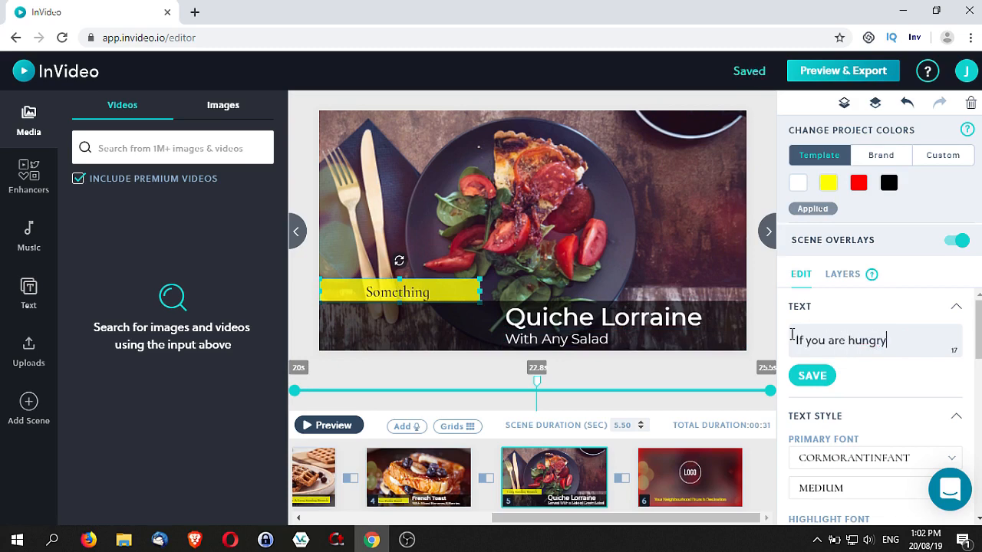
pyautogui.write('ngry')
pyautogui.press('Return')
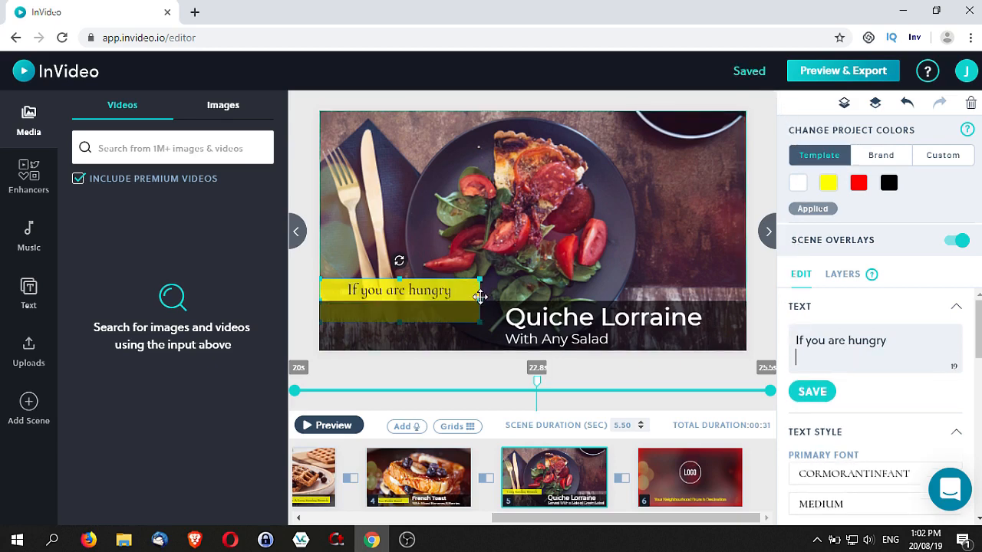
# Step: Move the "If you are hungry" label down onto the dark strip beside the title and bring it to the top of the layer order
pyautogui.moveTo(434, 290); pyautogui.dragTo(435, 313)
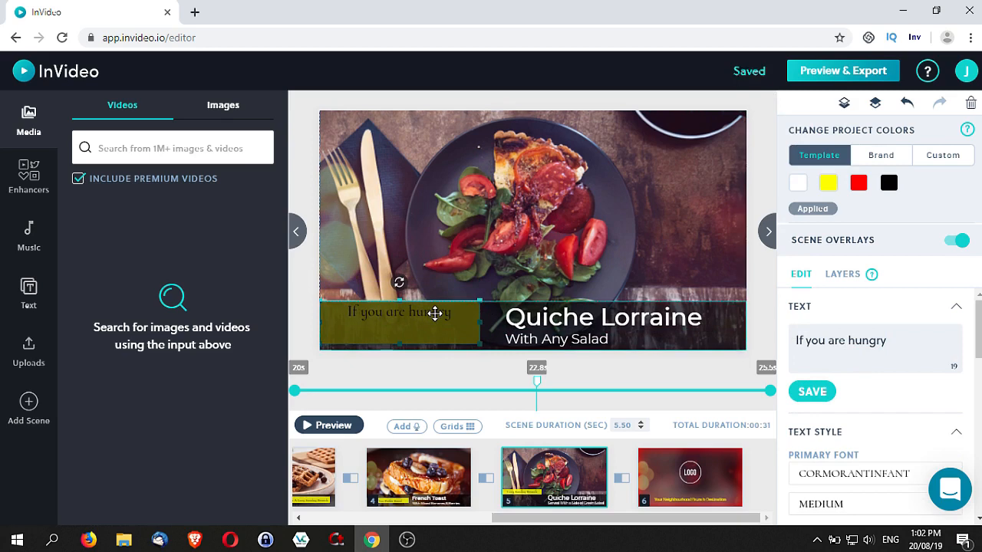
pyautogui.click(848, 284)
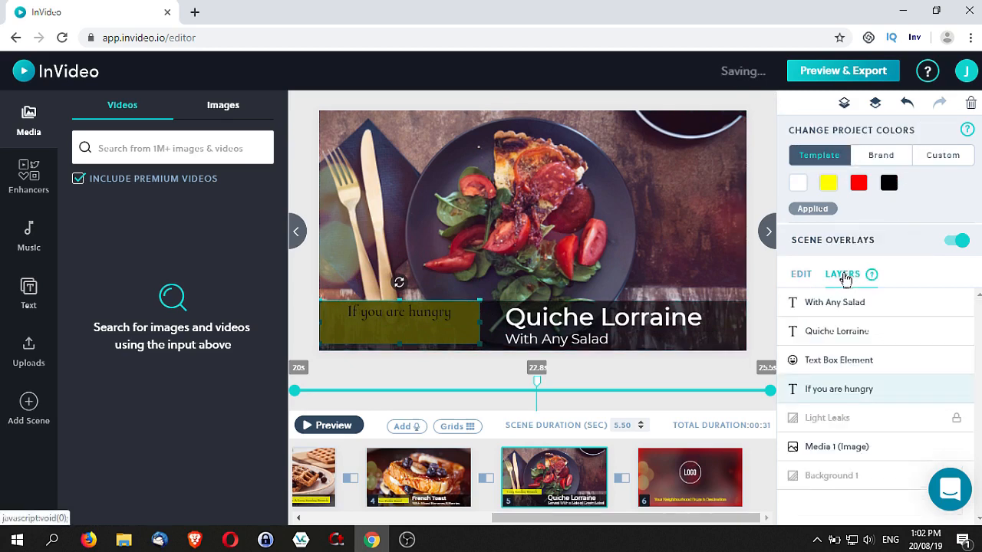
pyautogui.moveTo(840, 390)
pyautogui.mouseDown()
pyautogui.moveTo(843, 295)
pyautogui.moveTo(843, 303)
pyautogui.mouseUp()
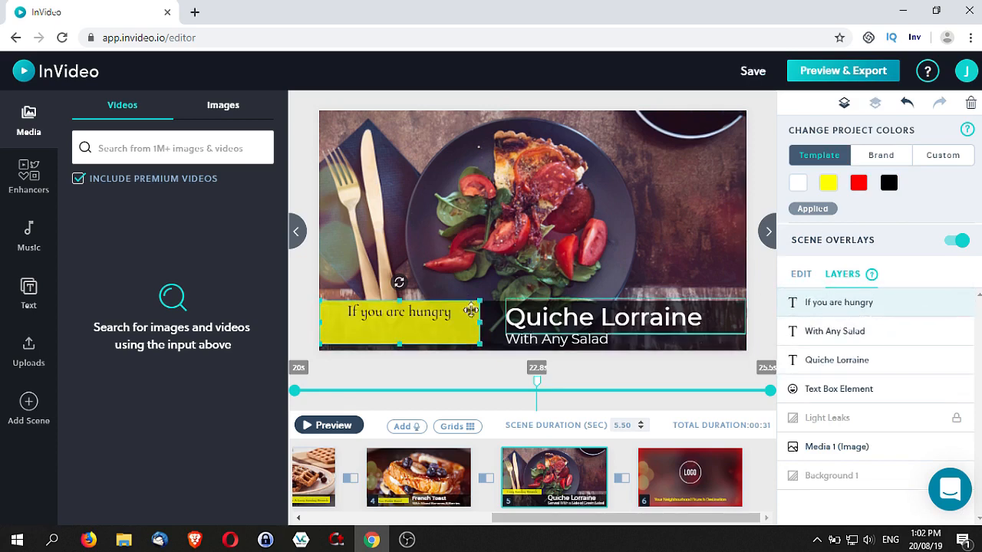
# Step: Shrink the yellow label to fit its text within the dark strip and remove the trailing empty line from its text
pyautogui.moveTo(399, 344); pyautogui.dragTo(423, 326)
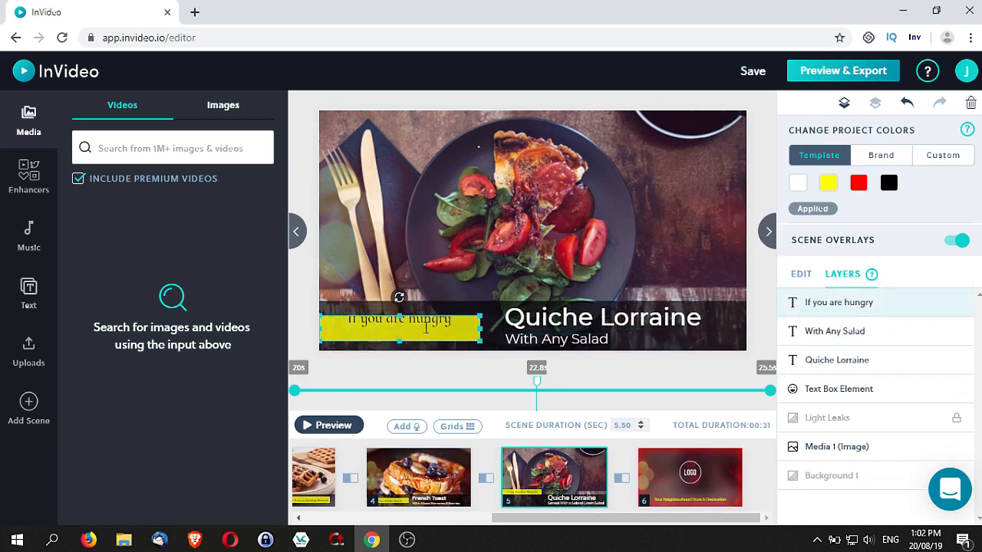
pyautogui.click(799, 276)
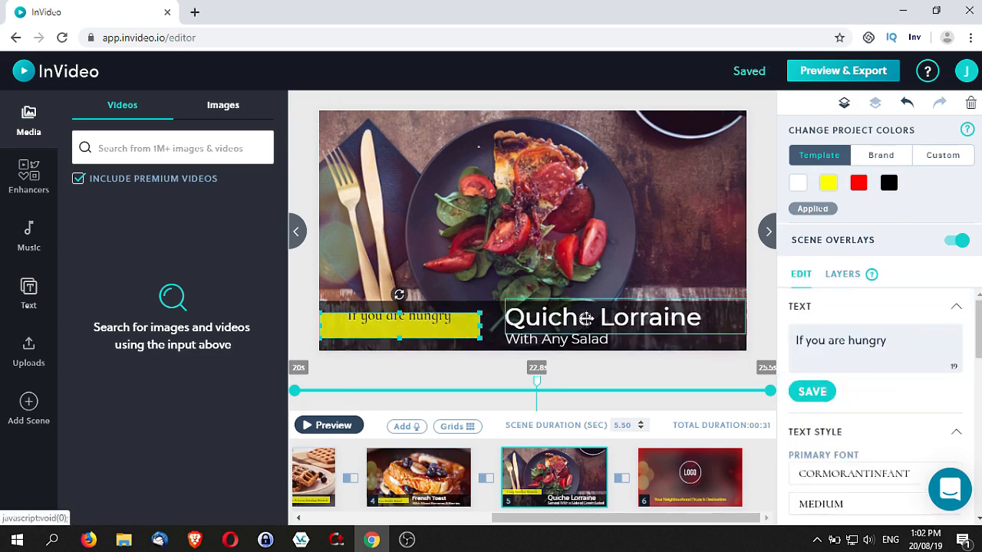
pyautogui.click(915, 342)
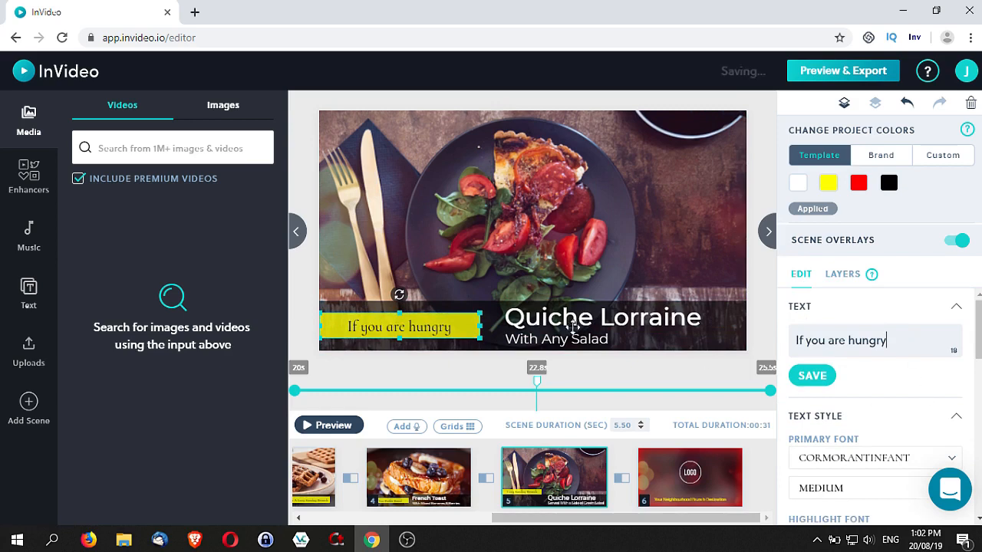
pyautogui.moveTo(482, 328); pyautogui.dragTo(439, 325)
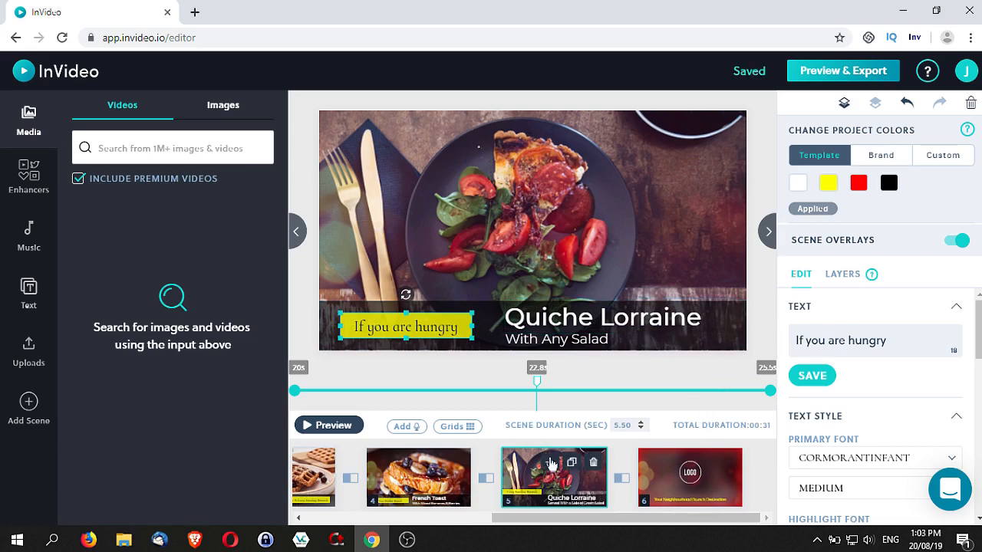
# Step: Add the "A Delicious NEW MENU" template scene after the Quiche Lorraine scene
pyautogui.moveTo(592, 462)
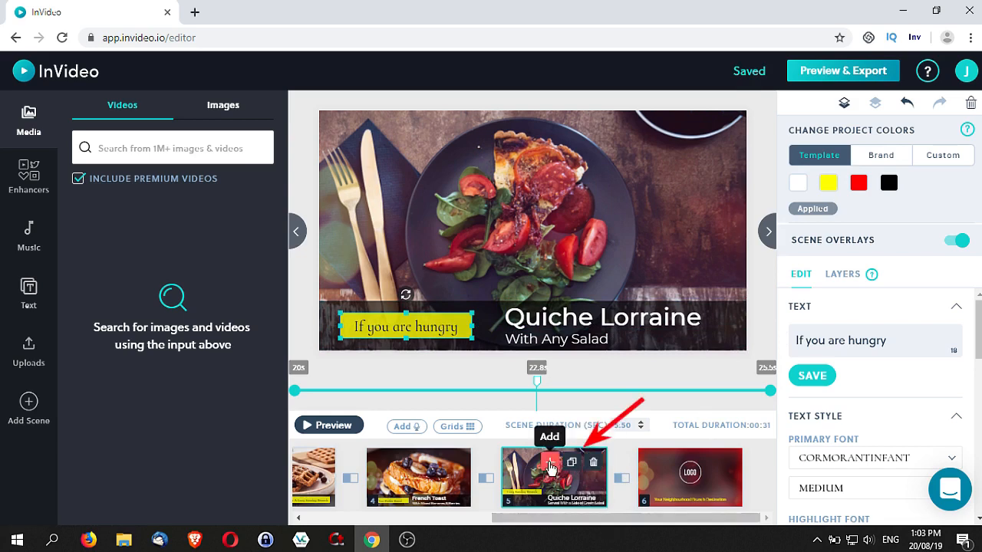
pyautogui.moveTo(687, 467)
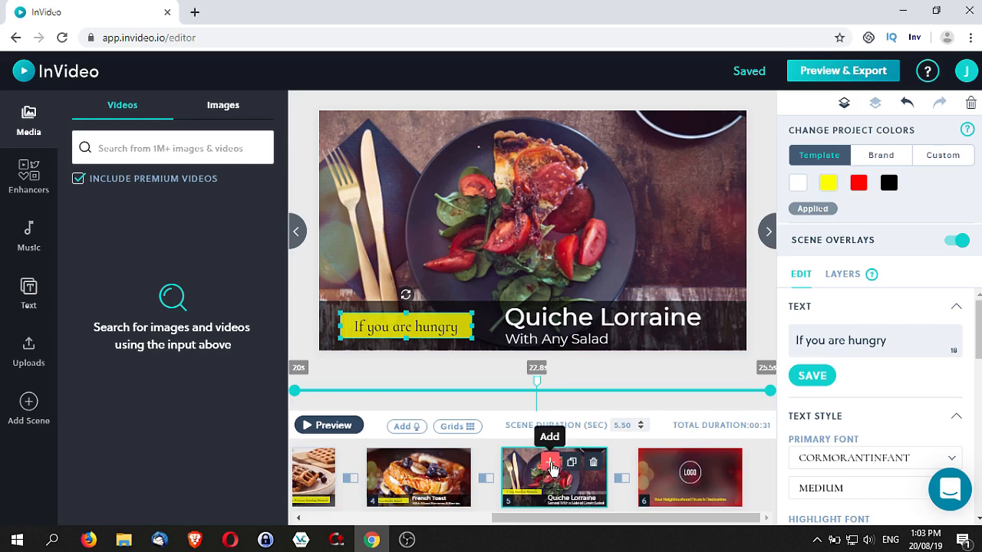
pyautogui.click(551, 463)
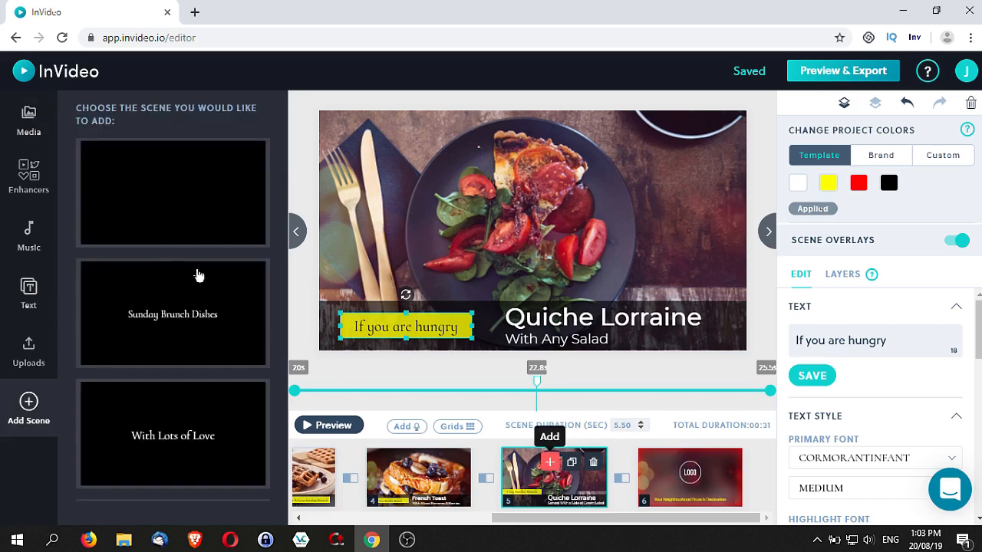
pyautogui.moveTo(190, 169)
pyautogui.moveTo(282, 215); pyautogui.dragTo(271, 402)
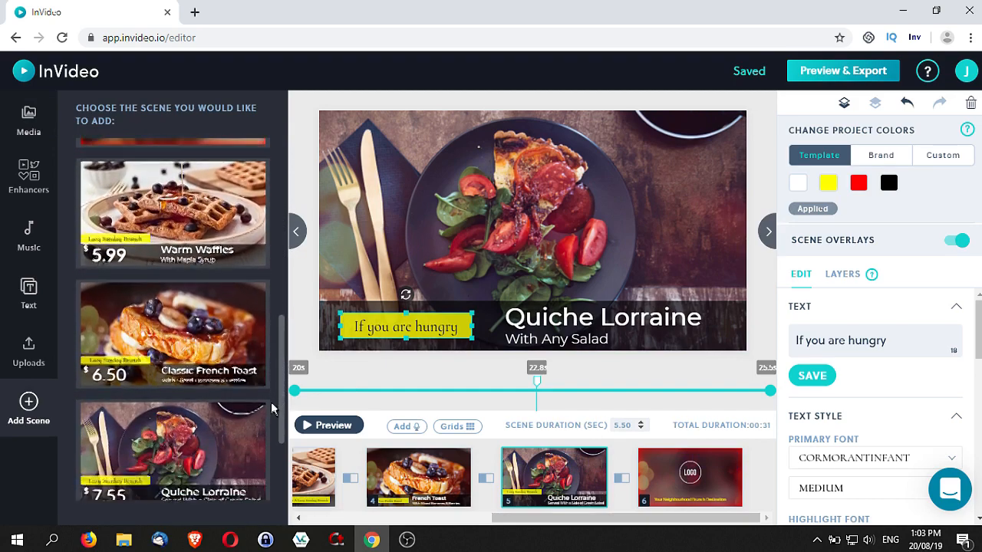
pyautogui.scroll(-2, 238, 387)
pyautogui.moveTo(203, 374)
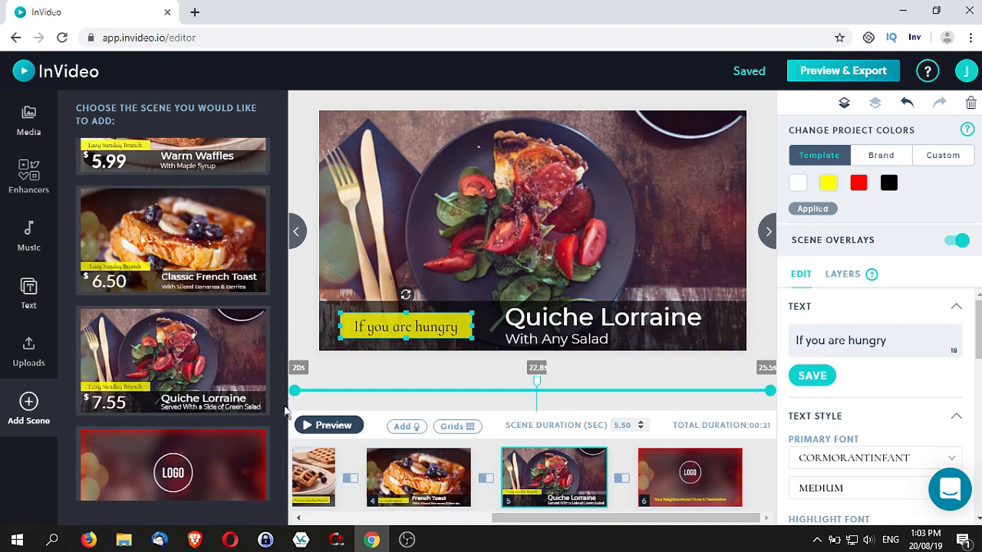
pyautogui.moveTo(287, 414); pyautogui.dragTo(287, 285)
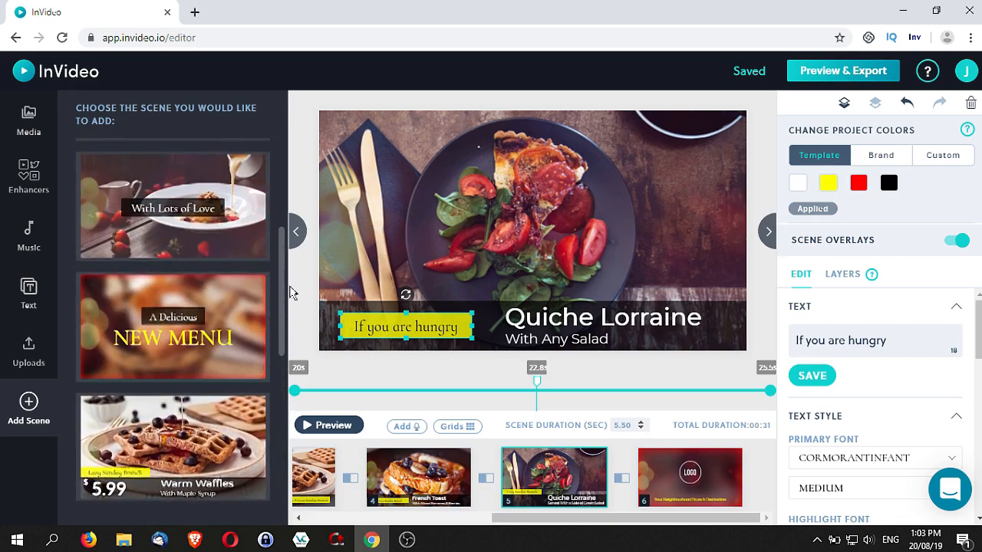
pyautogui.moveTo(163, 347)
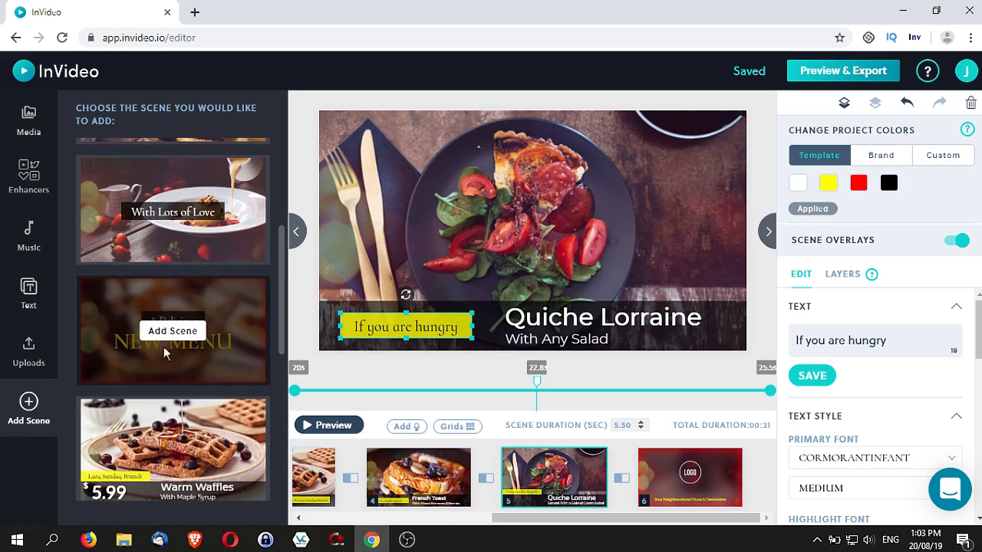
pyautogui.click(171, 331)
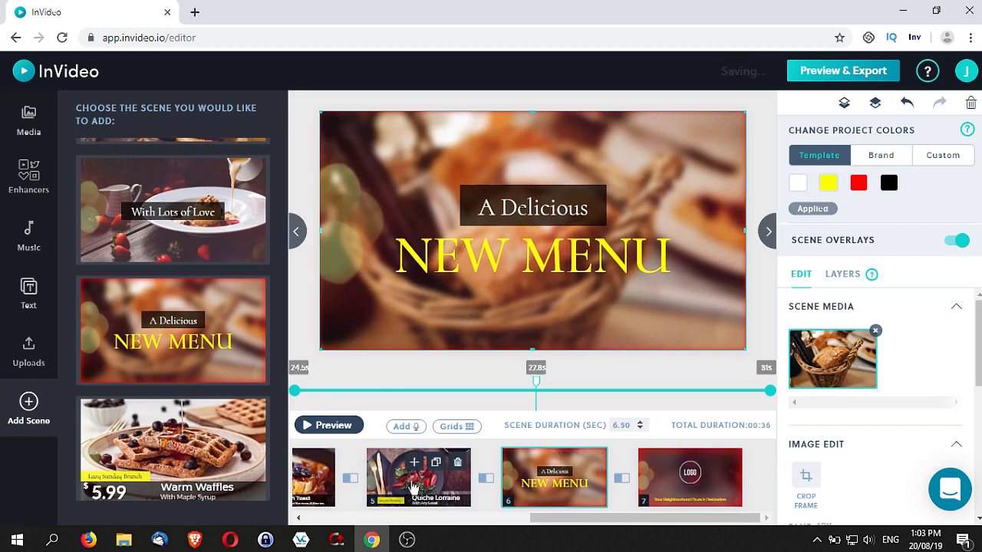
# Step: Replace "A Delicious" in the added scene with "Lots of Choices" and save the text
pyautogui.click(422, 485)
pyautogui.moveTo(550, 524)
pyautogui.mouseDown()
pyautogui.moveTo(527, 524)
pyautogui.moveTo(543, 524)
pyautogui.mouseUp()
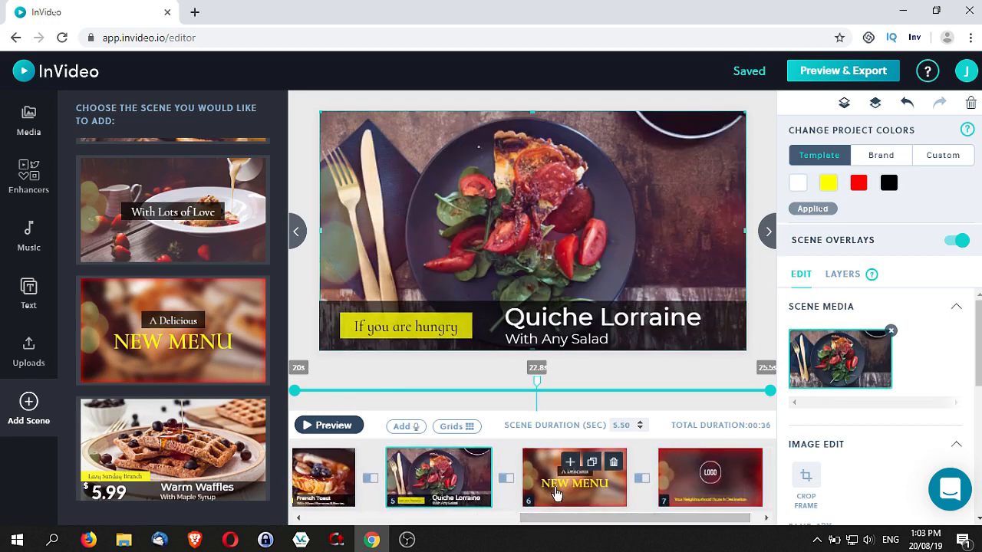
pyautogui.click(555, 487)
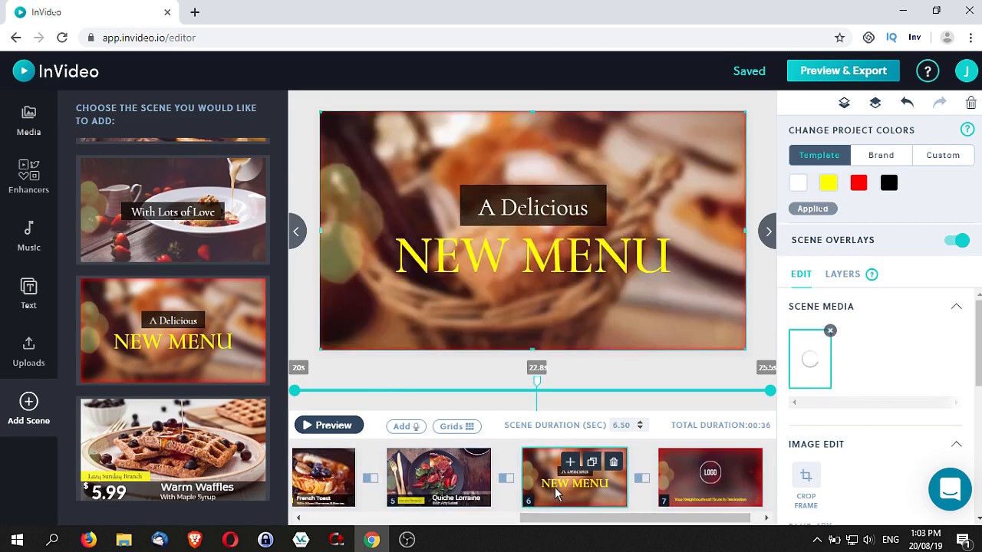
pyautogui.click(511, 209)
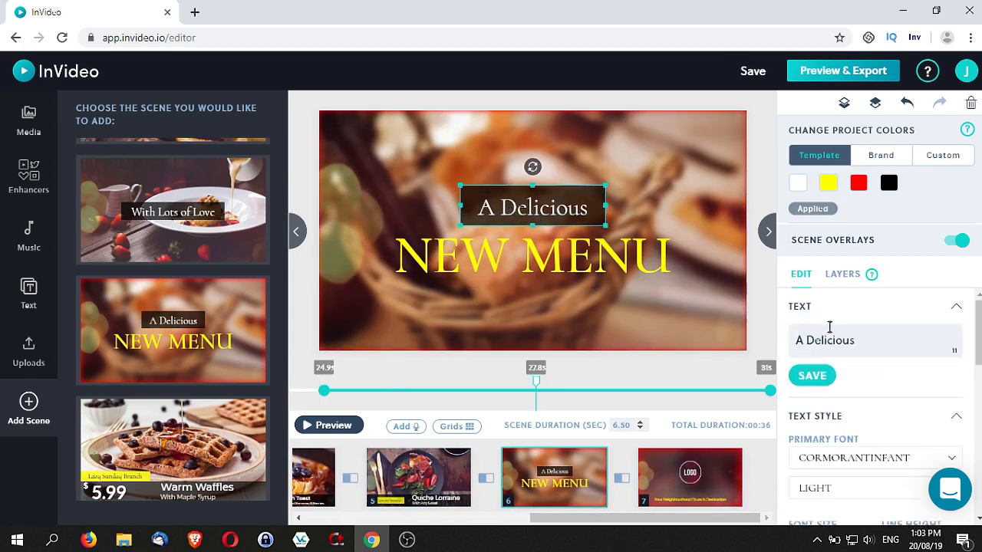
pyautogui.click(535, 255)
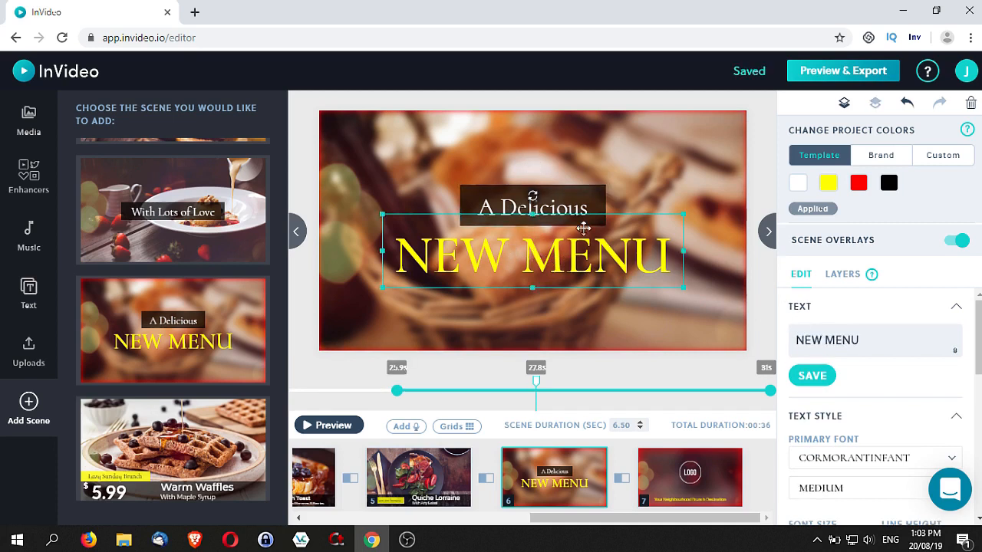
pyautogui.click(497, 205)
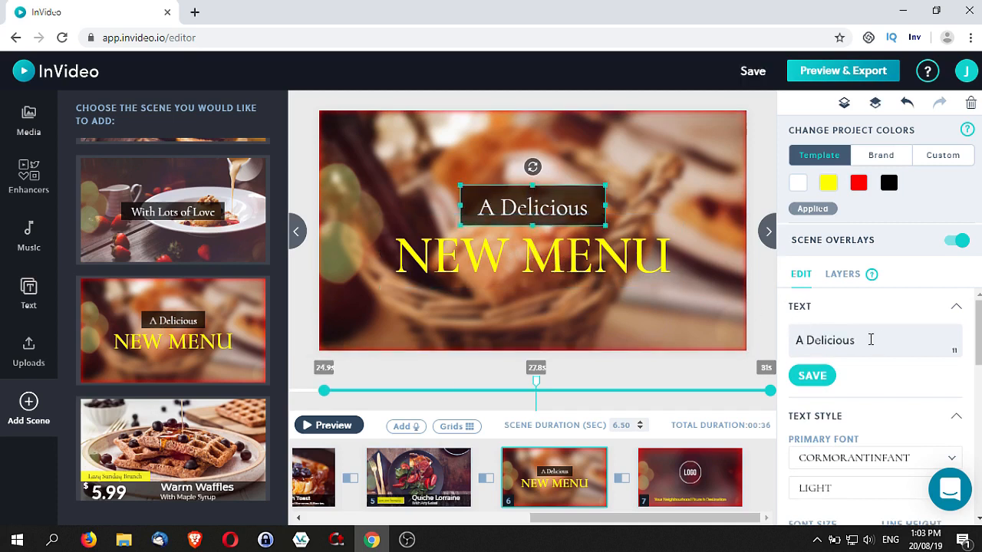
pyautogui.moveTo(871, 340); pyautogui.dragTo(790, 340)
pyautogui.write('Lots of Choo')
pyautogui.press('BackSpace')
pyautogui.write('ices')
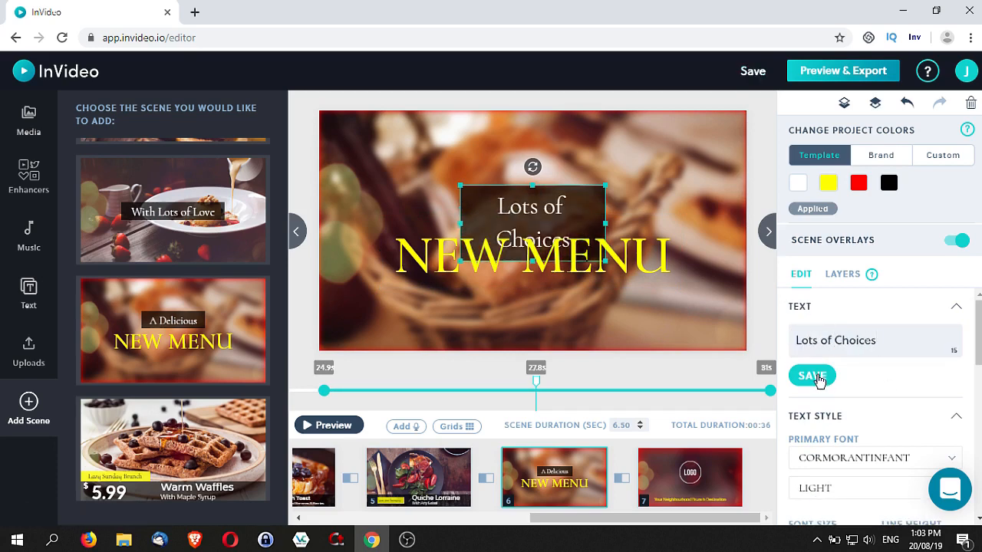
pyautogui.click(815, 376)
# Step: Replace the yellow "NEW MENU" headline with "FOR QUICK SIMPLE MEALS"
pyautogui.click(651, 257)
pyautogui.tripleClick(872, 338)
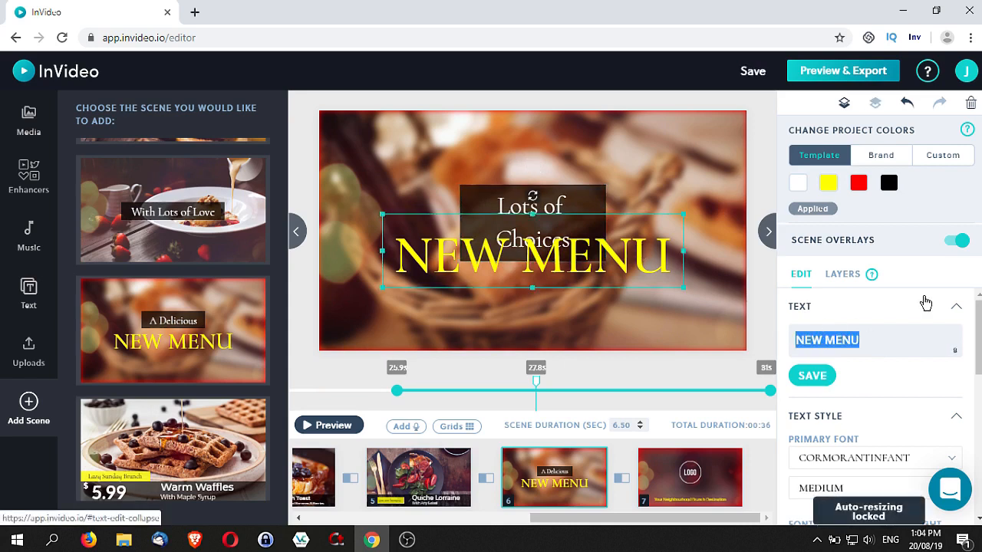
pyautogui.write('For QUITE')
pyautogui.press('BackSpace')
pyautogui.press('BackSpace')
pyautogui.press('BackSpace')
pyautogui.write('CK SIMPLE')
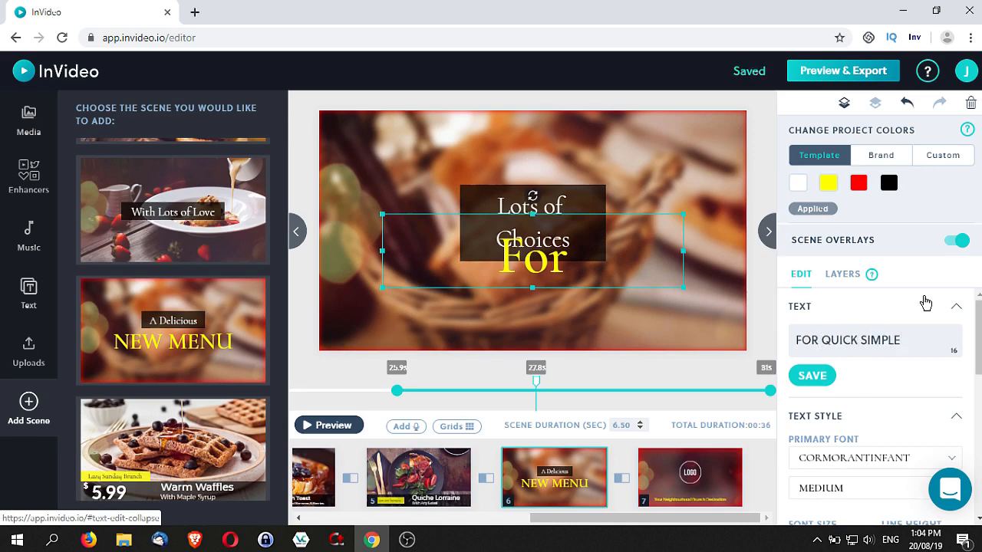
pyautogui.write(' MEALS')
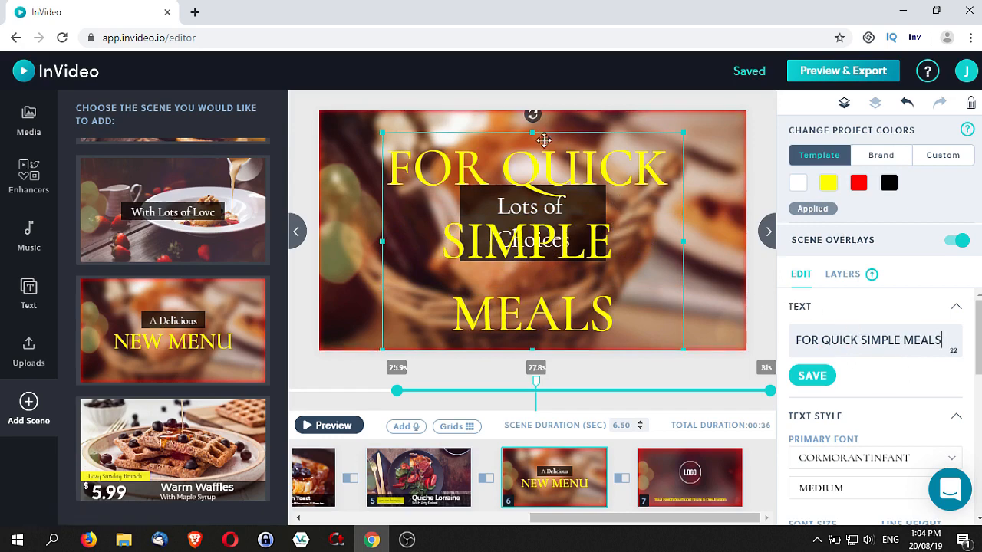
# Step: Lower the top edge of the yellow headline's text box and set its font size to 180
pyautogui.moveTo(533, 137); pyautogui.dragTo(533, 186)
pyautogui.scroll(-2, 892, 387)
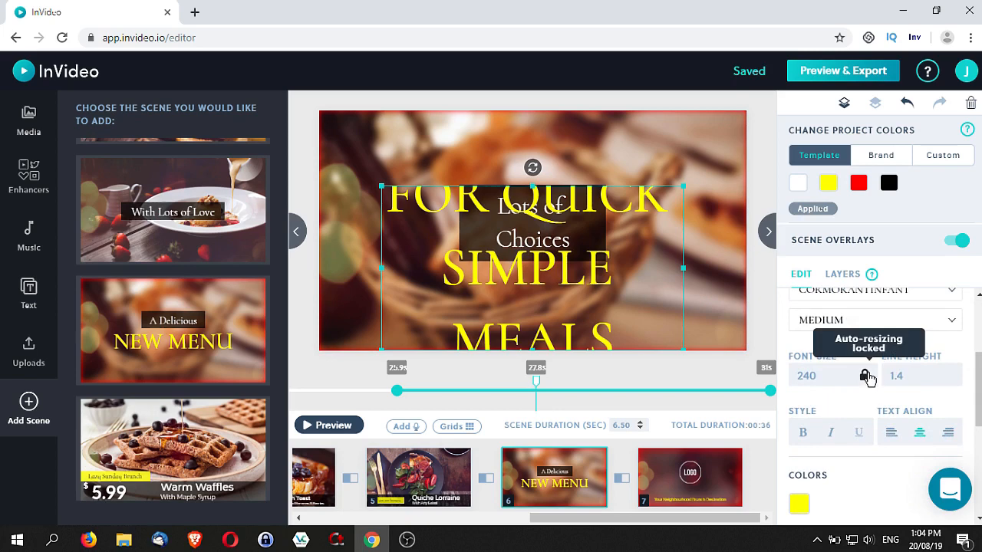
pyautogui.click(865, 375)
pyautogui.click(825, 379)
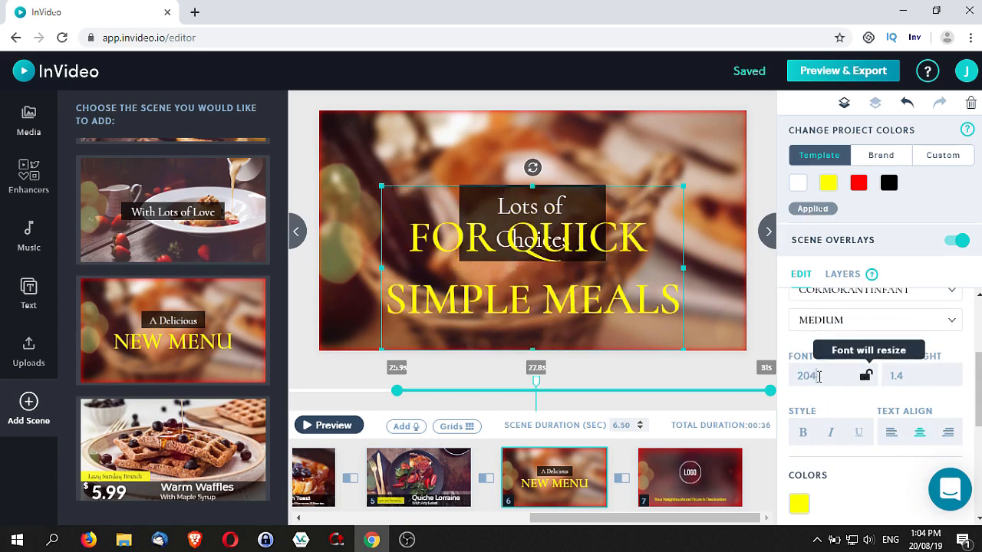
pyautogui.moveTo(824, 379); pyautogui.dragTo(800, 376)
pyautogui.write('180')
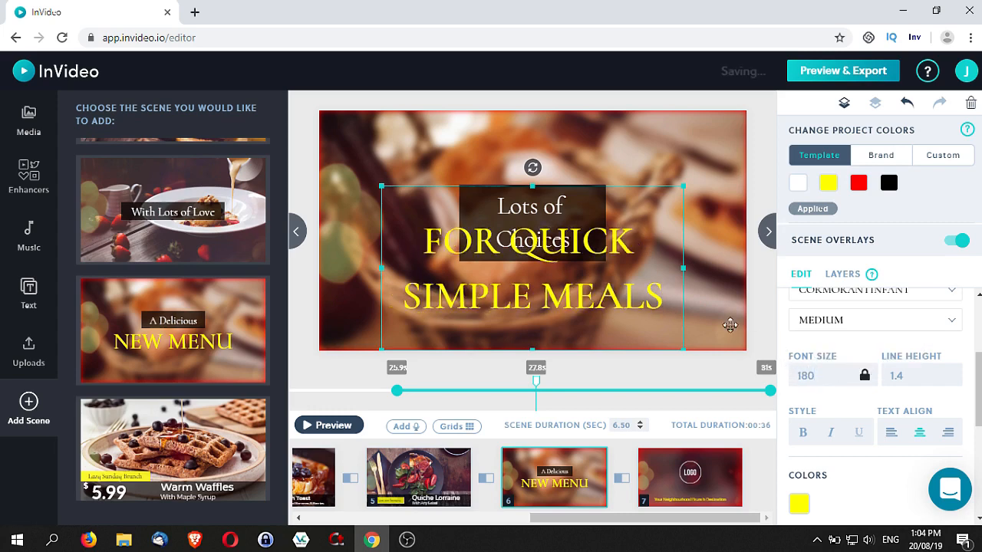
# Step: Move the yellow headline lower and raise the "Lots of Choices" label so the two texts no longer overlap
pyautogui.click(534, 198)
pyautogui.moveTo(534, 198); pyautogui.dragTo(538, 210)
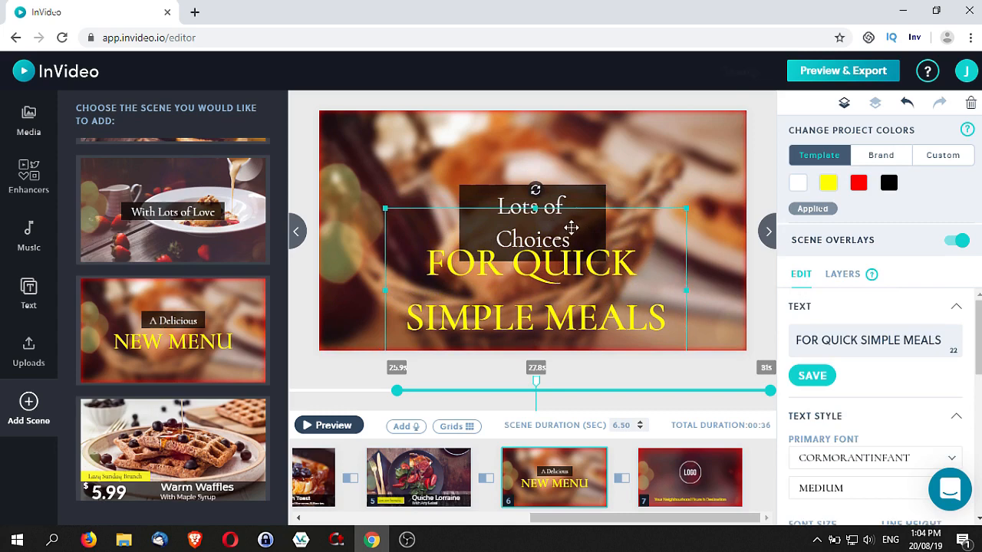
pyautogui.click(540, 189)
pyautogui.moveTo(498, 195); pyautogui.dragTo(499, 164)
pyautogui.click(550, 276)
pyautogui.moveTo(550, 275)
pyautogui.mouseDown()
pyautogui.moveTo(550, 287)
pyautogui.moveTo(548, 270)
pyautogui.mouseUp()
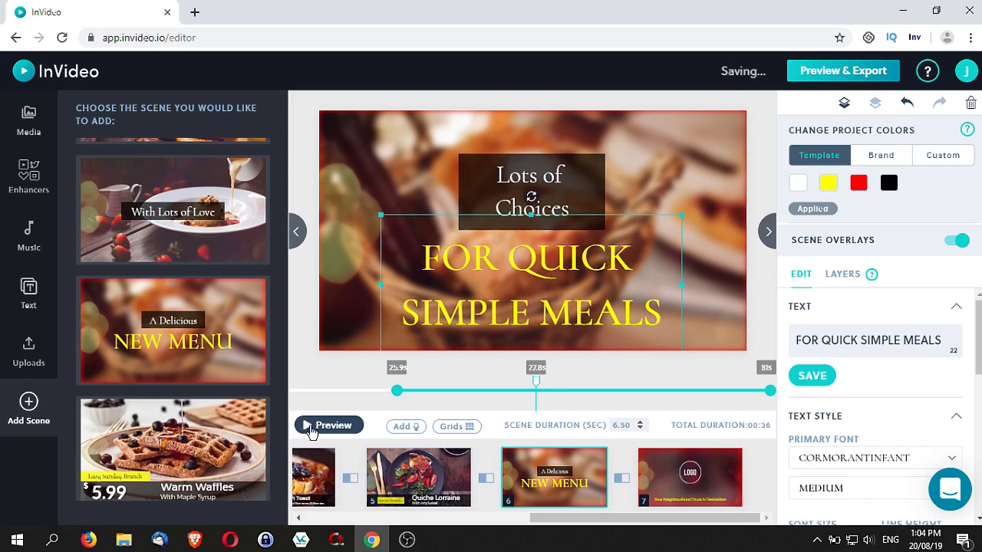
# Step: Change the closing logo scene's caption to "The Healthy Food Lovers Blog" and move it up closer to the logo
pyautogui.moveTo(725, 493)
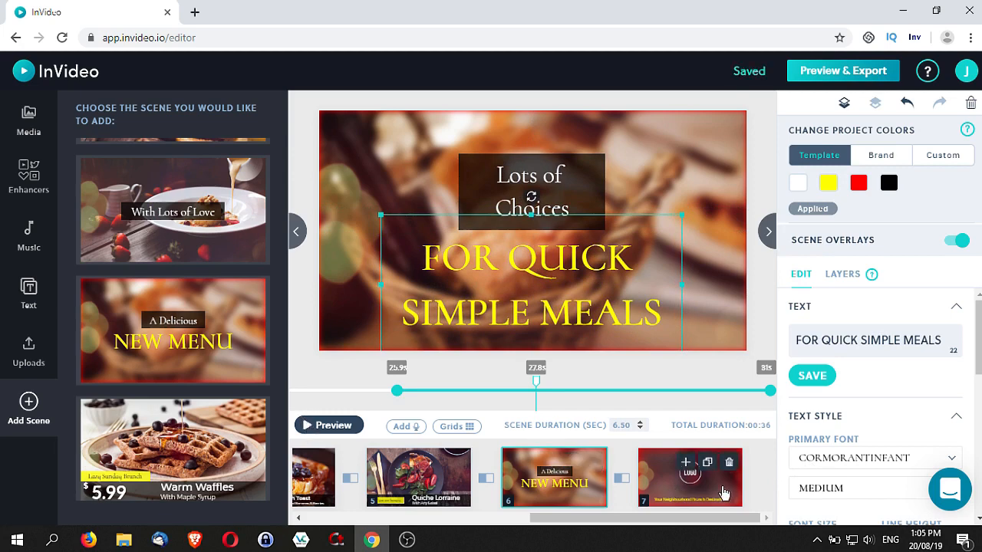
pyautogui.click(722, 488)
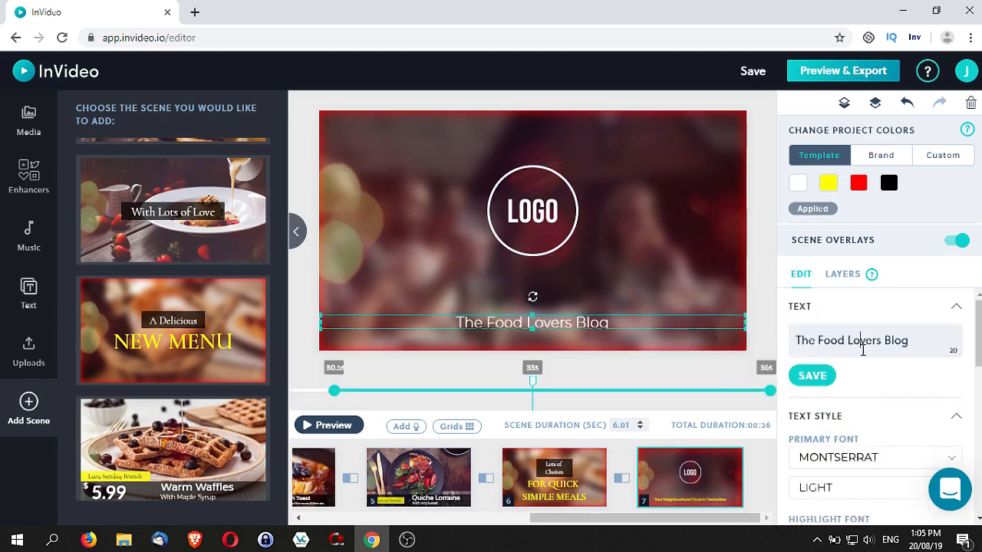
pyautogui.write('Healthy')
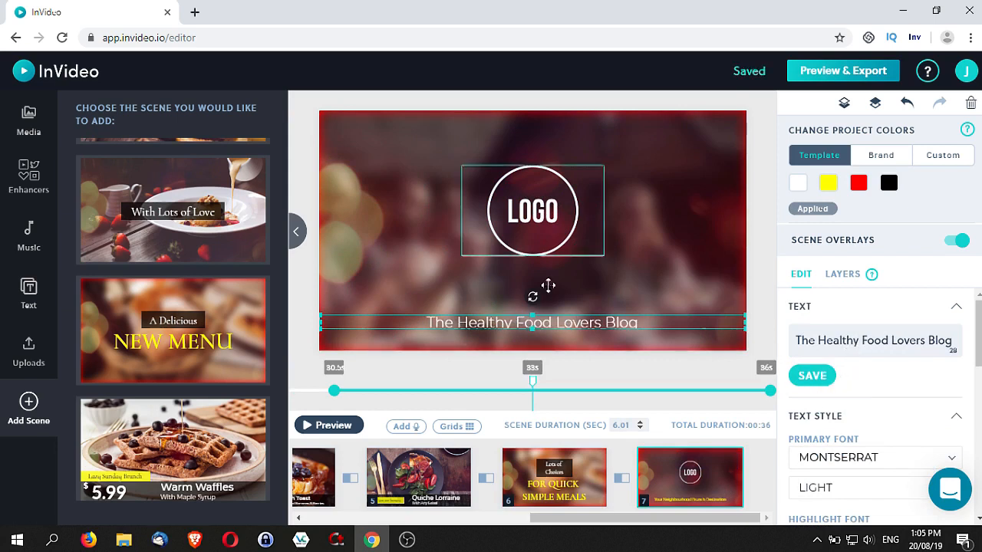
pyautogui.moveTo(556, 323); pyautogui.dragTo(550, 305)
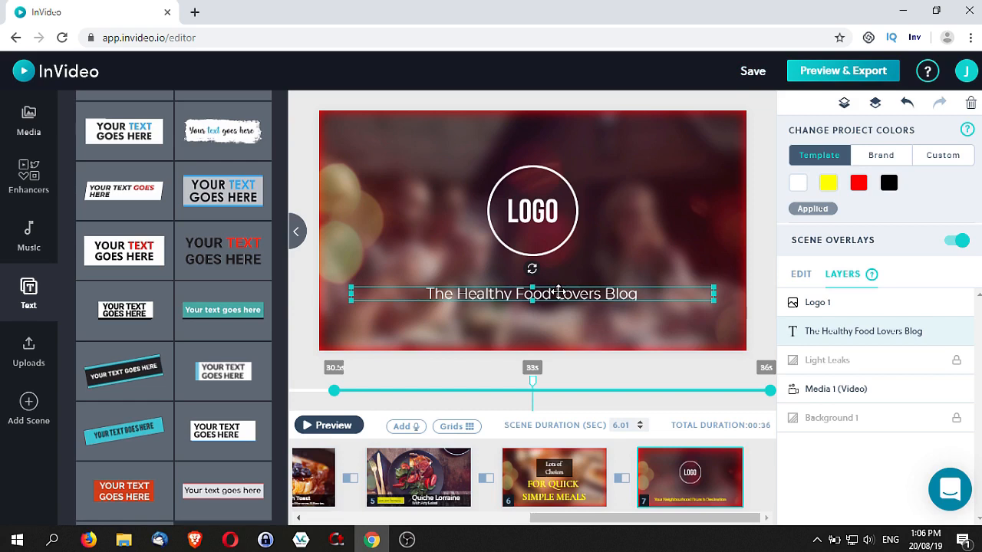
# Step: Duplicate the blog caption in the closing scene and align the copy directly beneath the original line
pyautogui.hotkey('ctrl', 'c')
pyautogui.hotkey('ctrl', 'v')
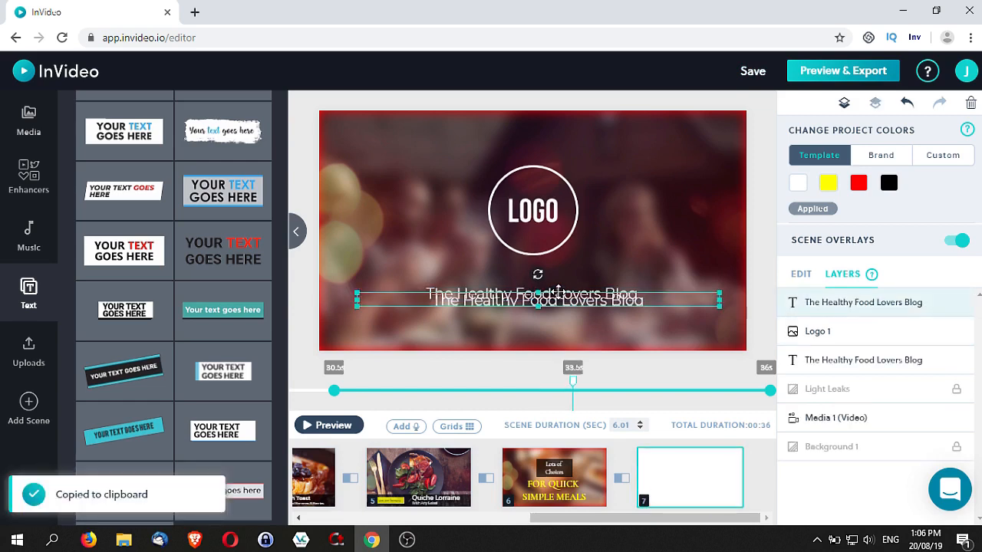
pyautogui.moveTo(564, 300); pyautogui.dragTo(558, 310)
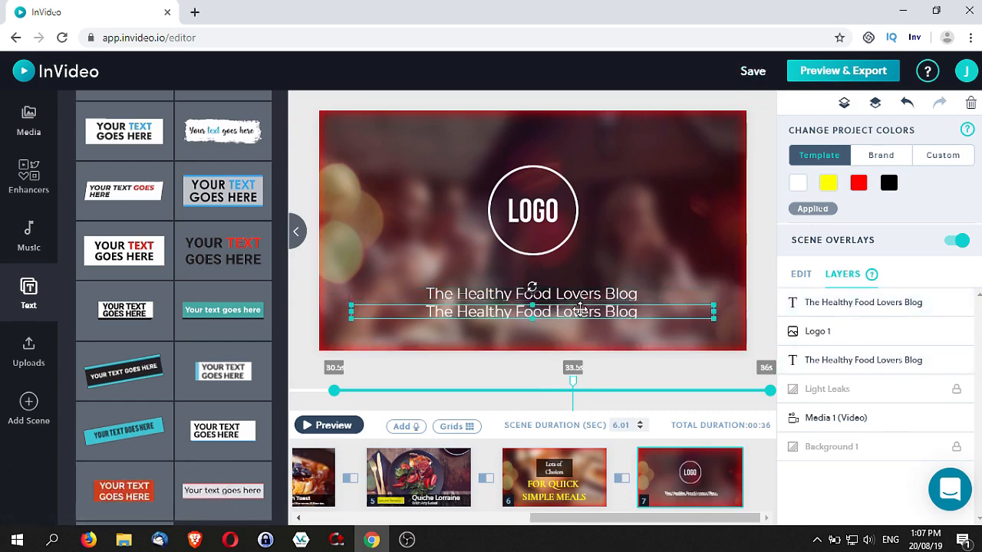
pyautogui.doubleClick(581, 311)
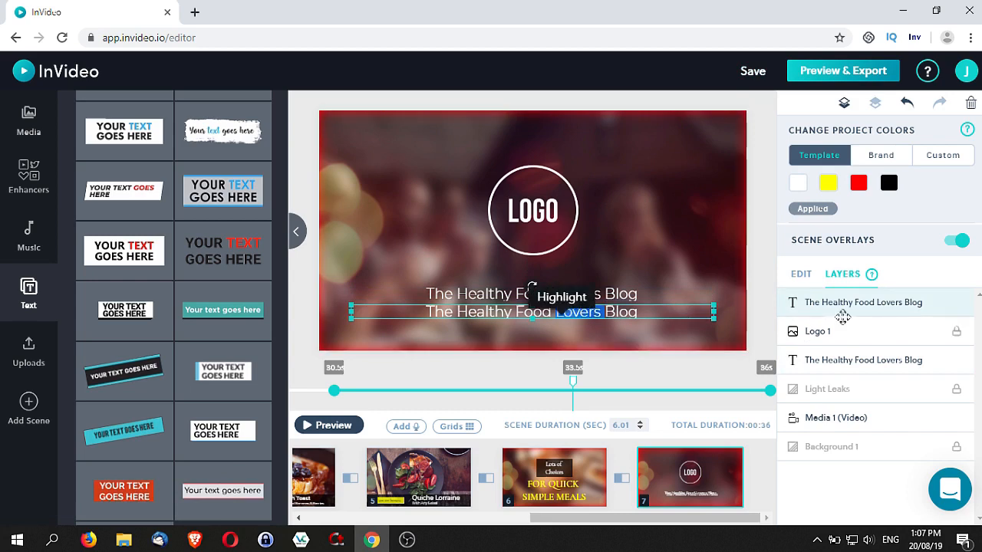
pyautogui.press('Delete')
pyautogui.press('Delete')
pyautogui.press('Delete')
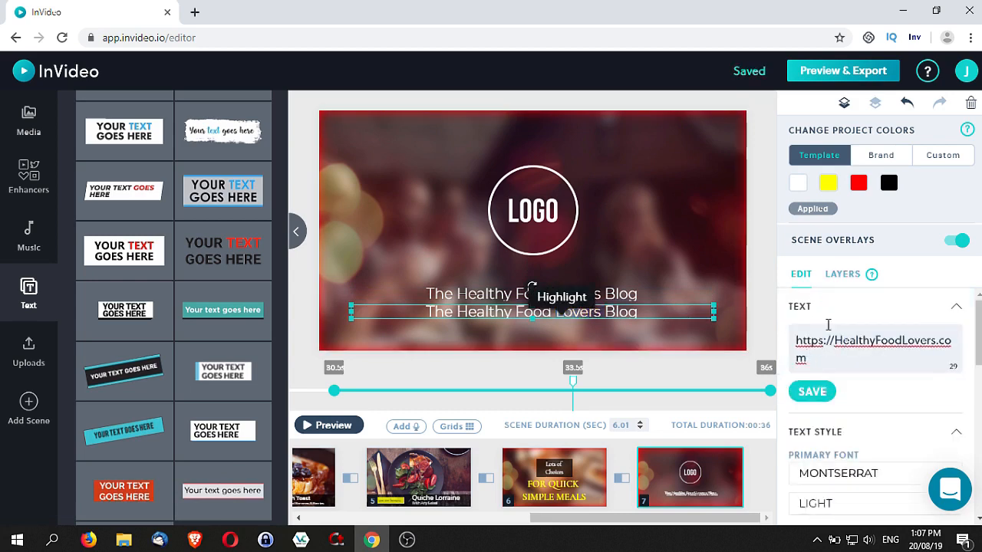
pyautogui.click(821, 392)
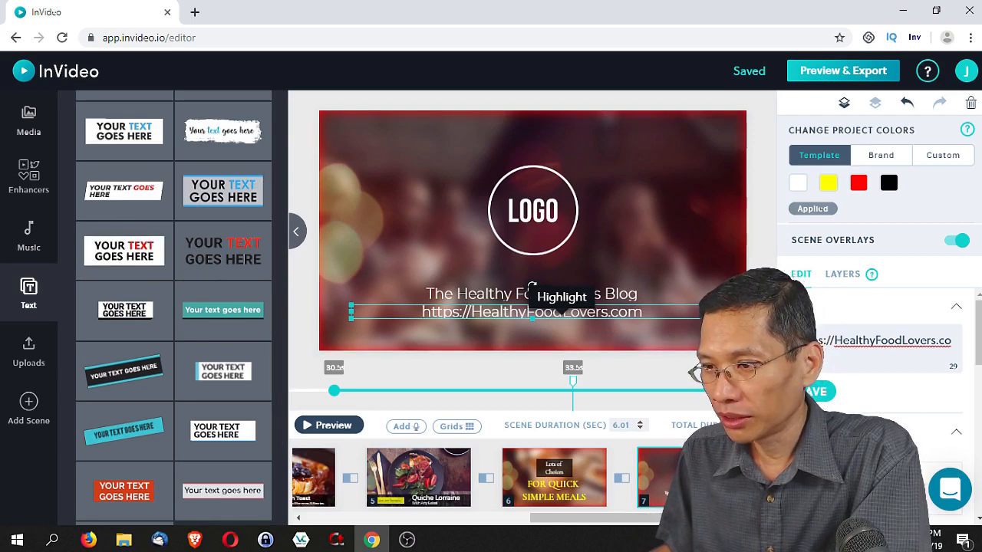
# Step: Preview the closing scene with both caption lines and return to its layer list
pyautogui.click(330, 425)
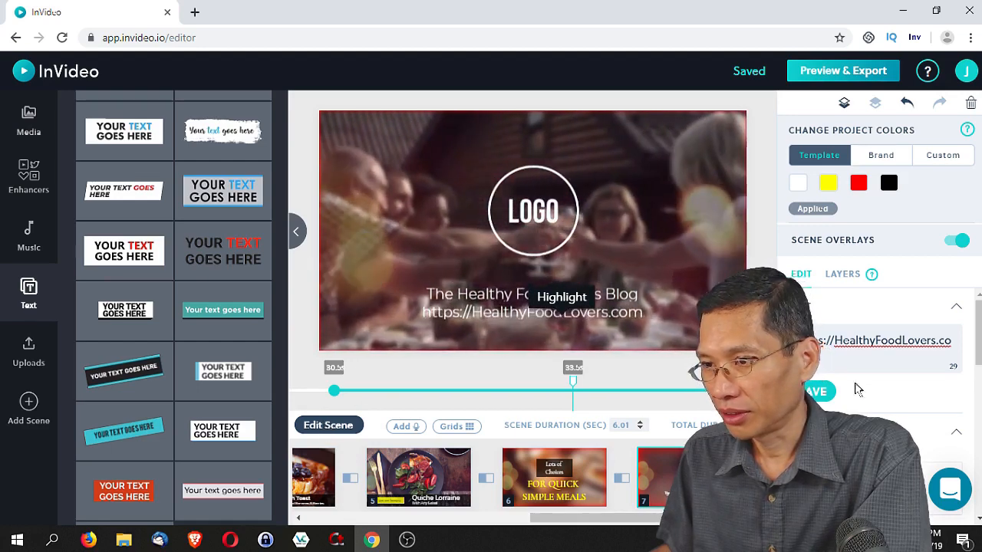
pyautogui.click(842, 276)
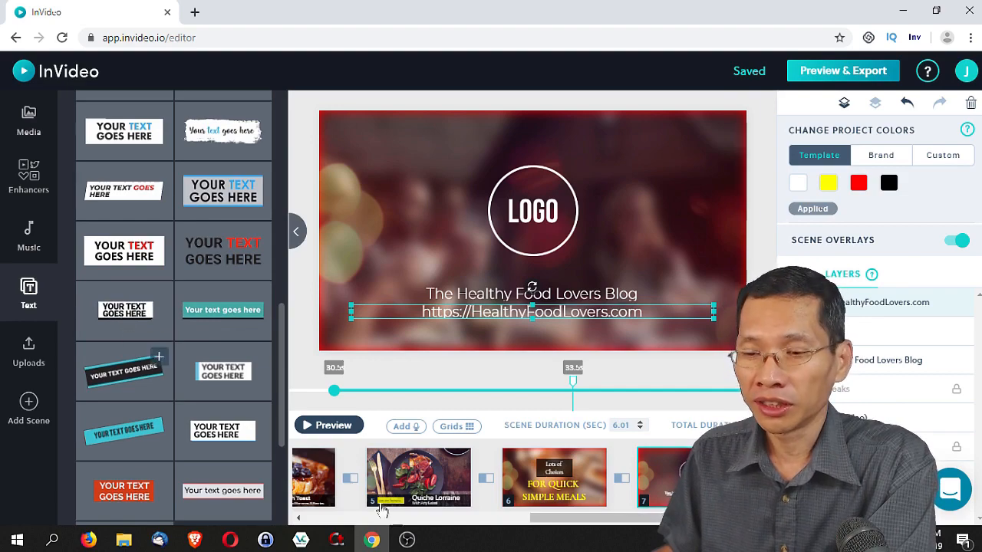
pyautogui.click(408, 540)
pyautogui.click(408, 540)
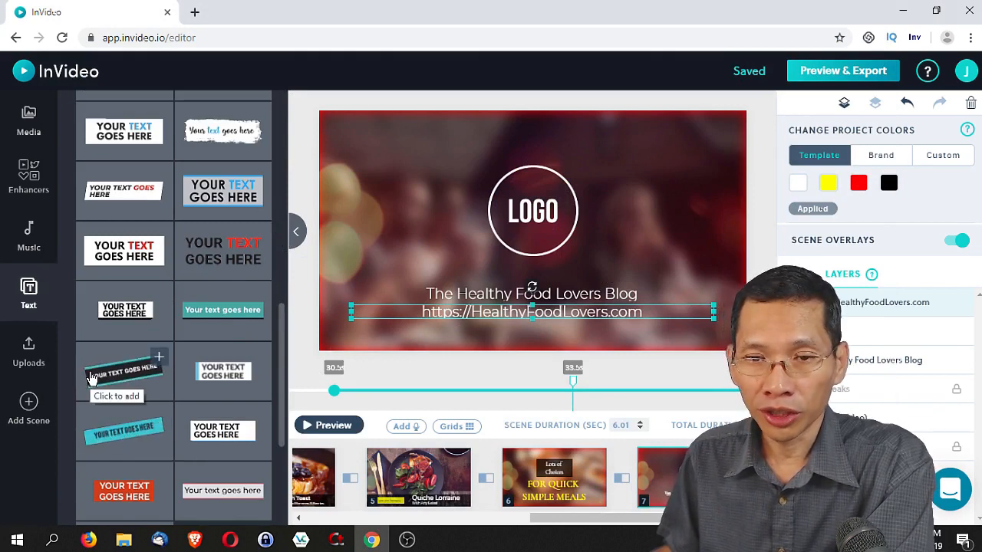
# Step: Browse the Angry category of the music collection, and preview the whole video before returning to editing
pyautogui.click(31, 238)
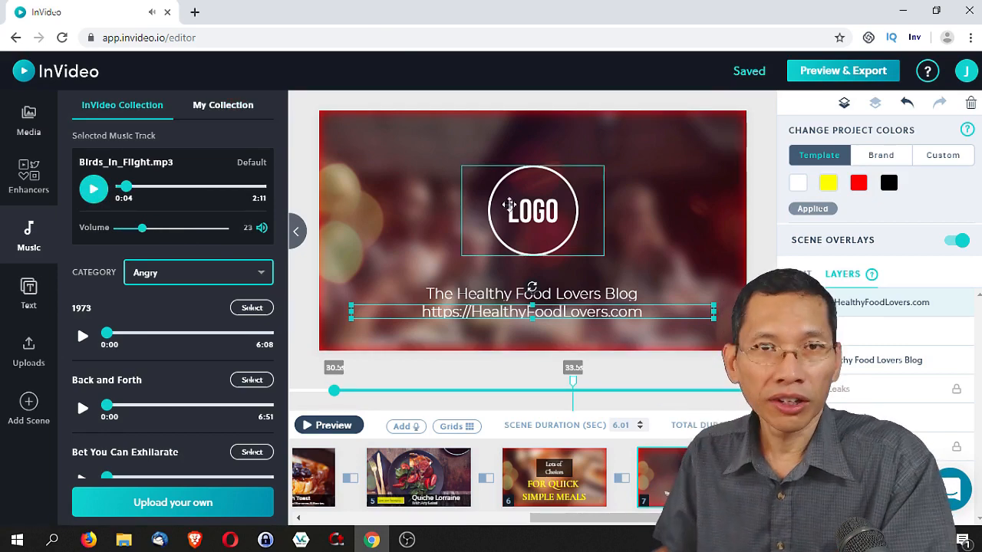
pyautogui.click(811, 72)
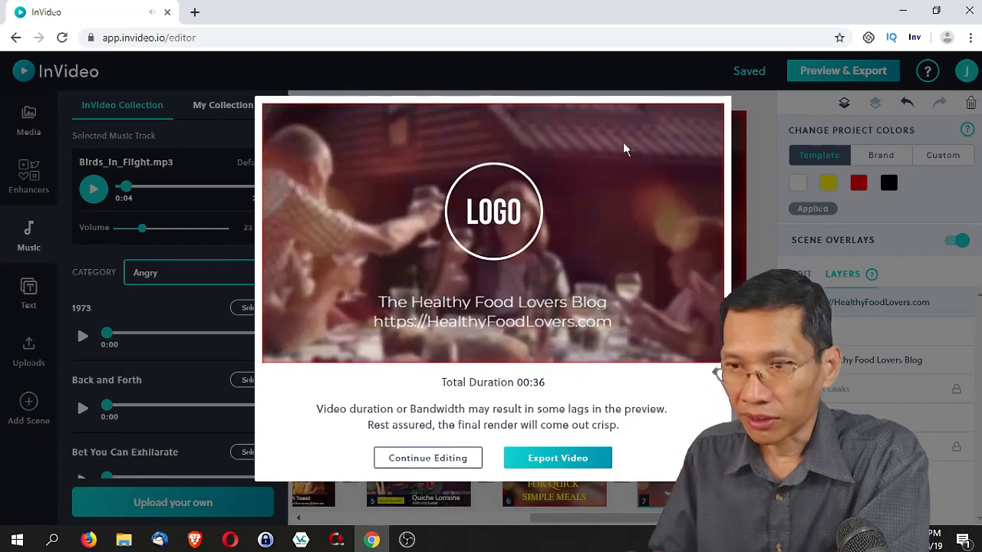
pyautogui.click(448, 458)
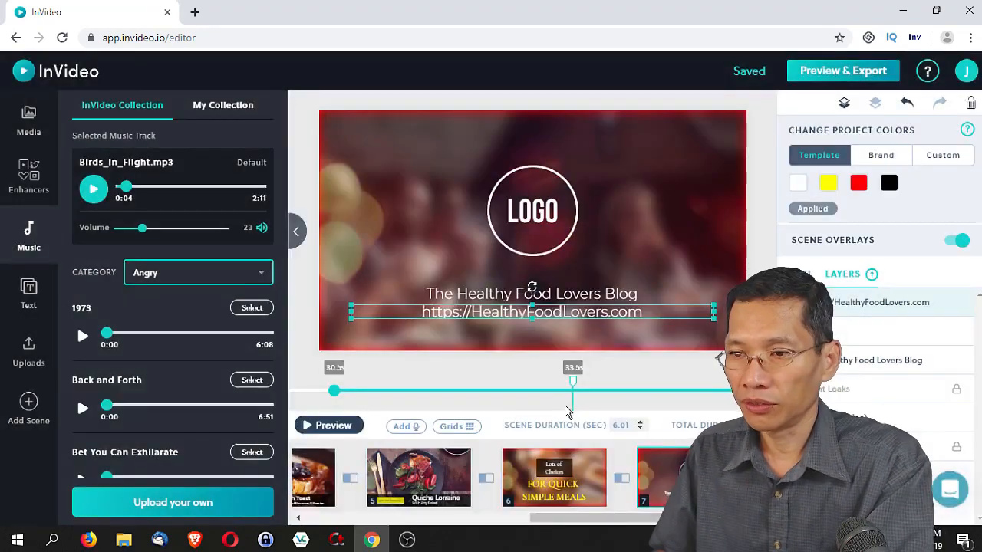
# Step: Open the Quiche Lorraine scene and search the stock videos for "Steak"
pyautogui.moveTo(435, 462)
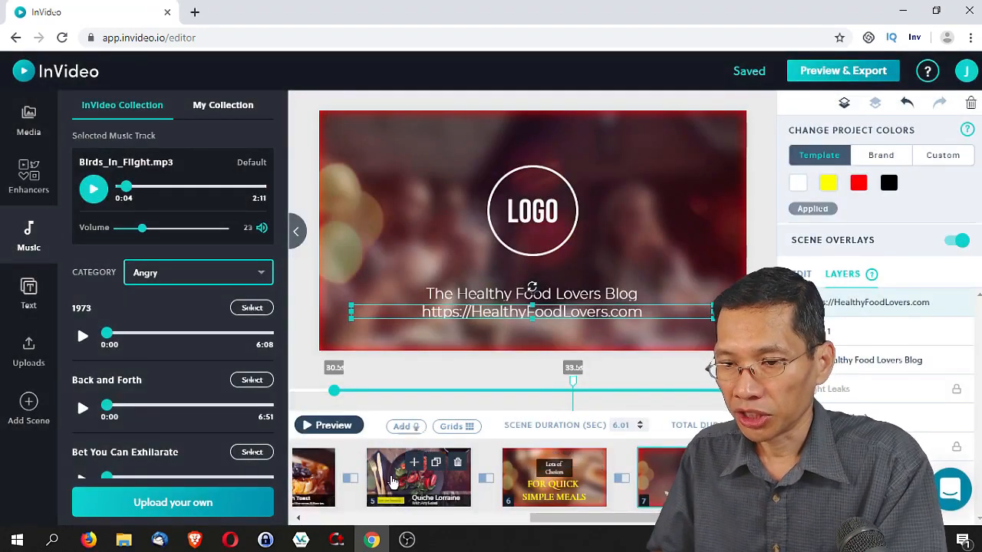
pyautogui.click(392, 481)
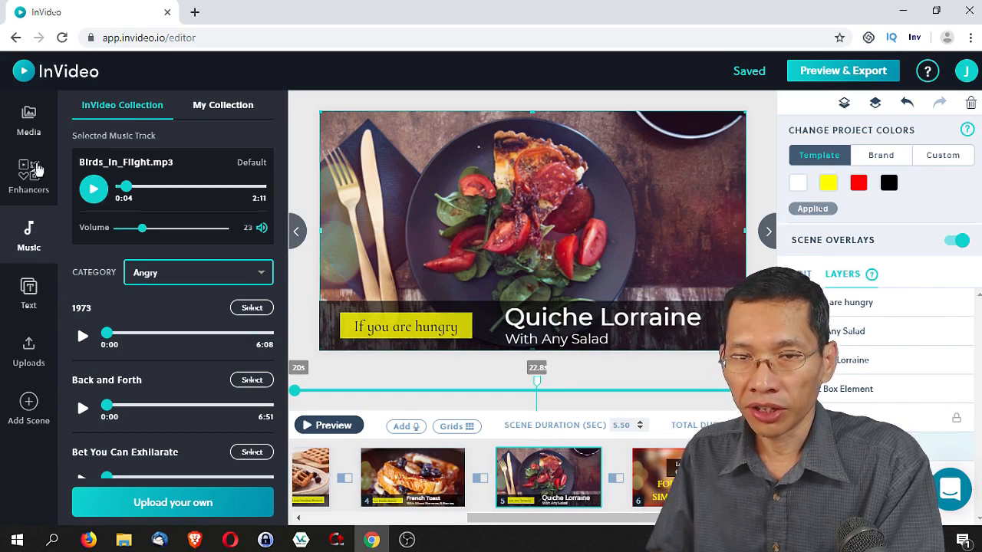
pyautogui.click(24, 135)
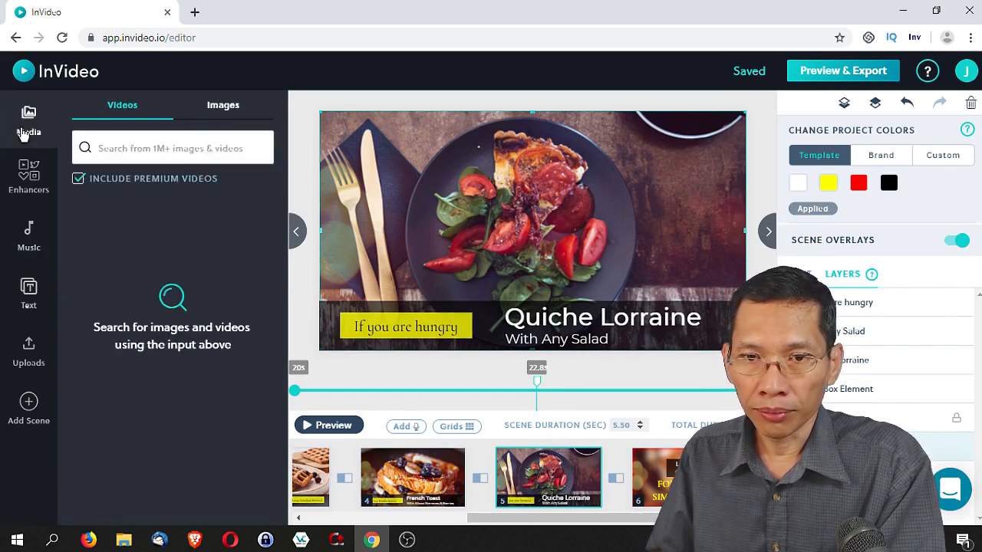
pyautogui.click(139, 149)
pyautogui.write('Su')
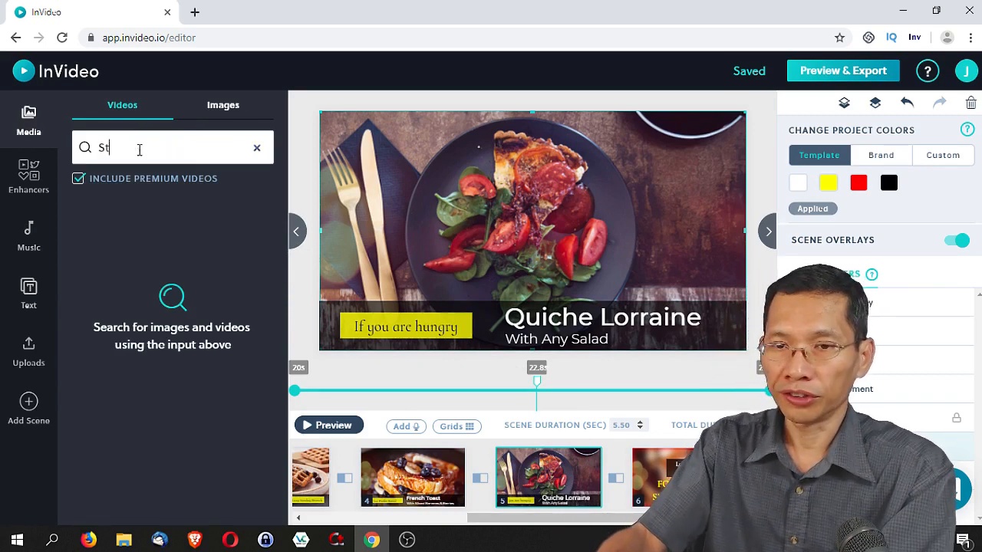
pyautogui.write('eak')
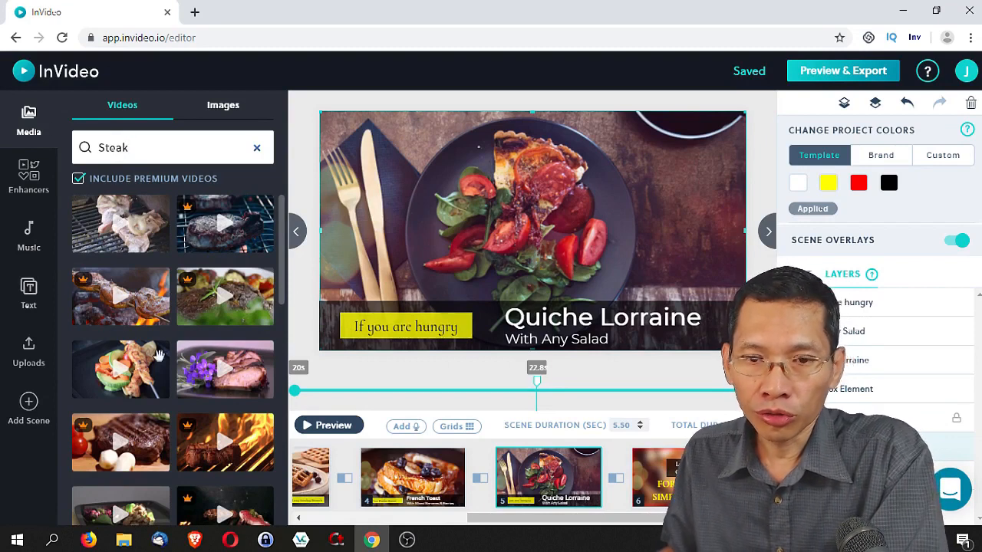
# Step: Try replacing the Quiche Lorraine scene's background image with the uploaded presenter video, and undo the replacement
pyautogui.click(25, 357)
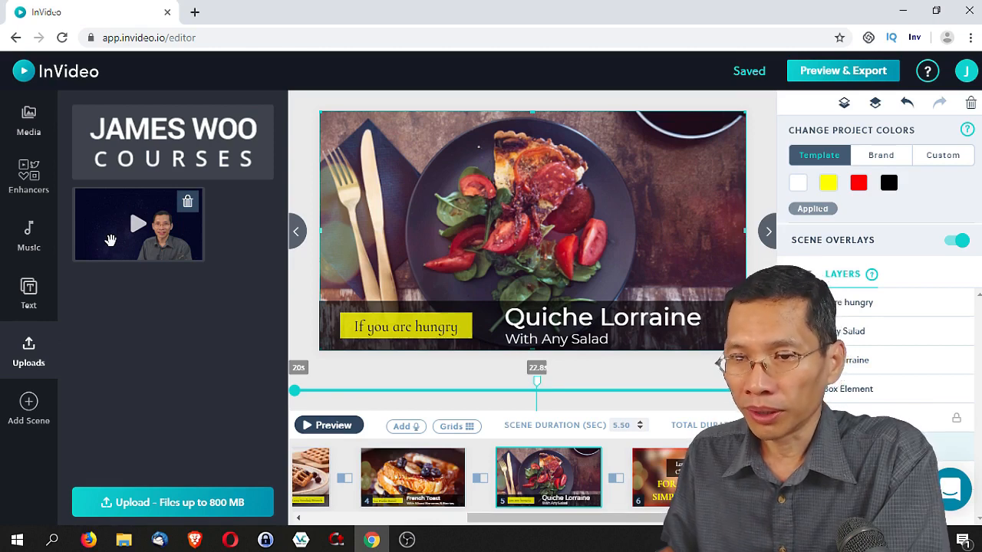
pyautogui.moveTo(200, 241); pyautogui.dragTo(376, 248)
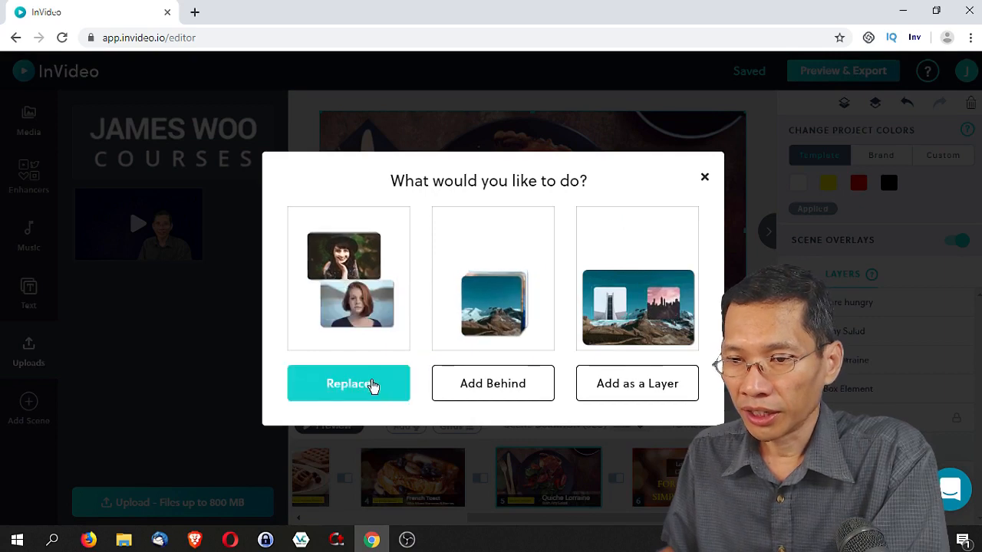
pyautogui.click(372, 385)
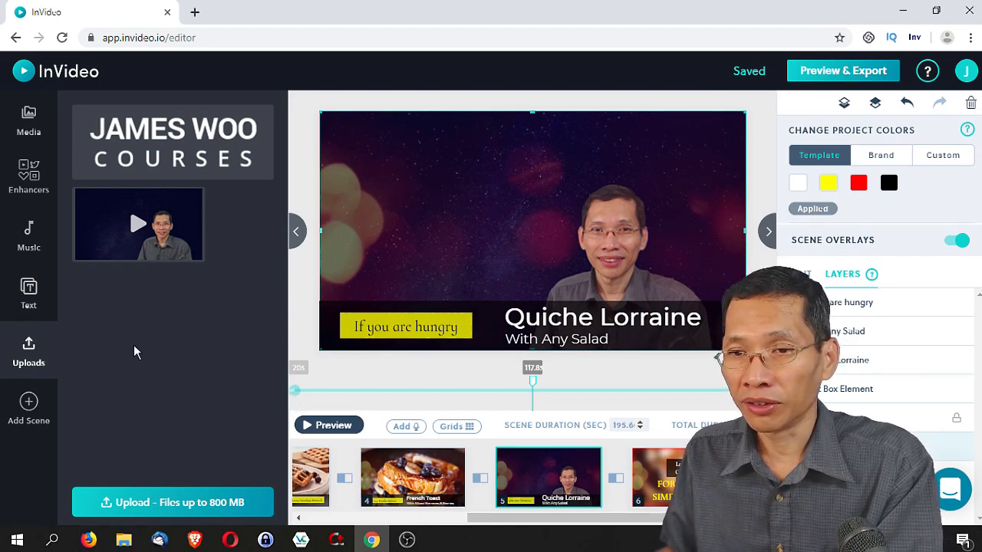
pyautogui.hotkey('ctrl', 'z')
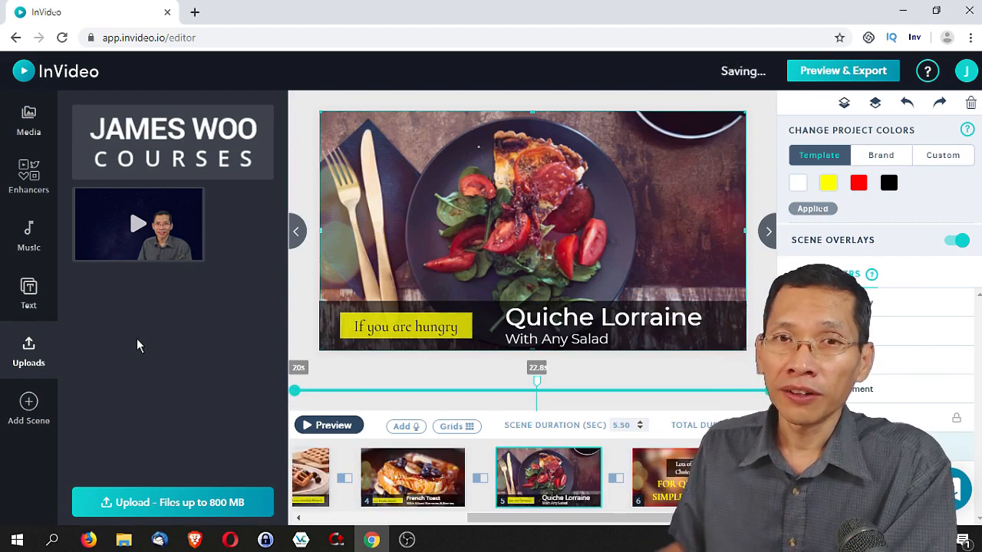